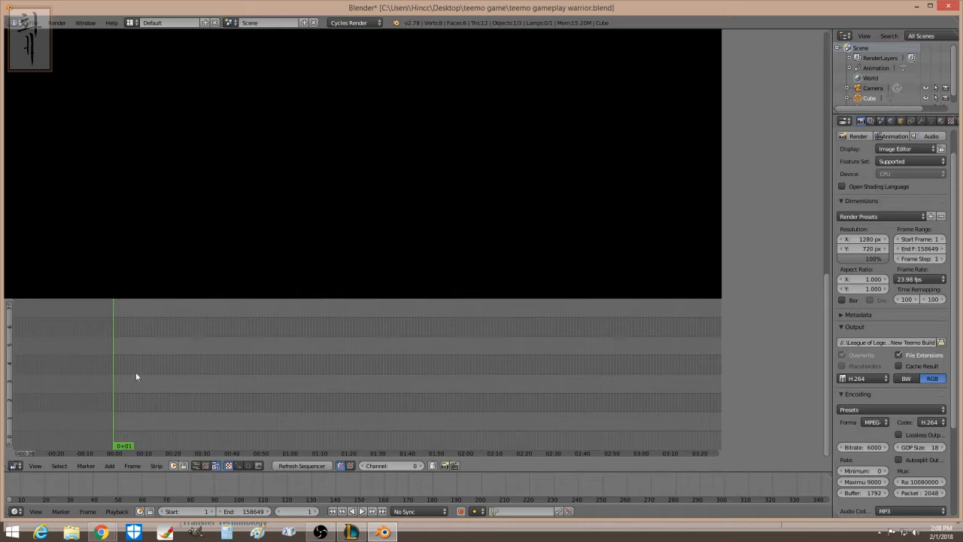
- Add the movie Spring Festival of LXs (SF10) 2015 song.mp4 from the Desktop to the video sequencer, starting at frame 1
{"action": "left_click", "coordinate": [15, 466]}
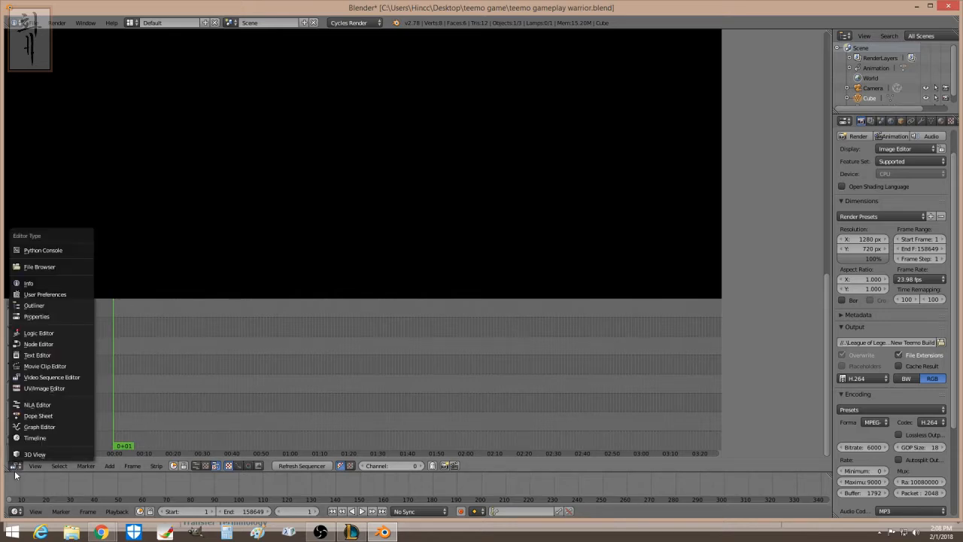
{"action": "left_click", "coordinate": [73, 376]}
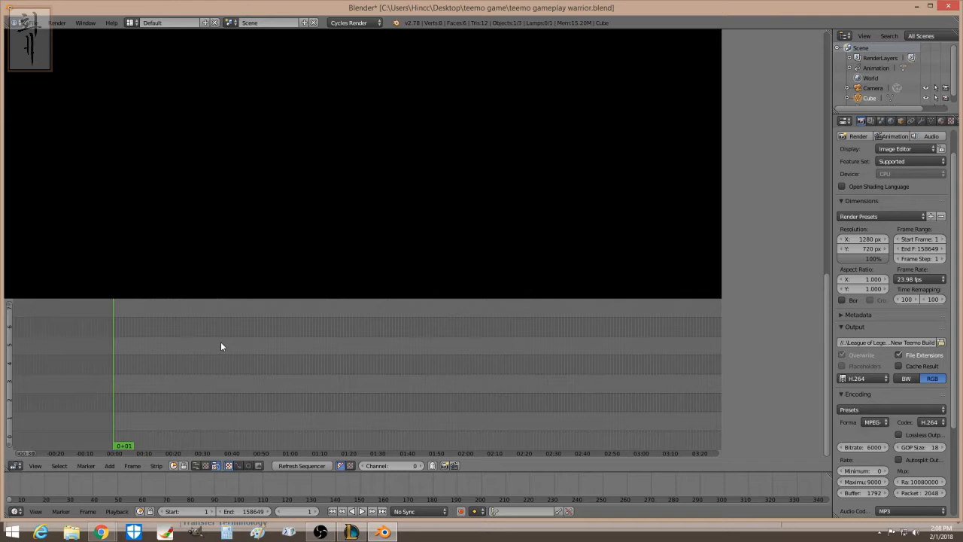
{"action": "left_click", "coordinate": [109, 466]}
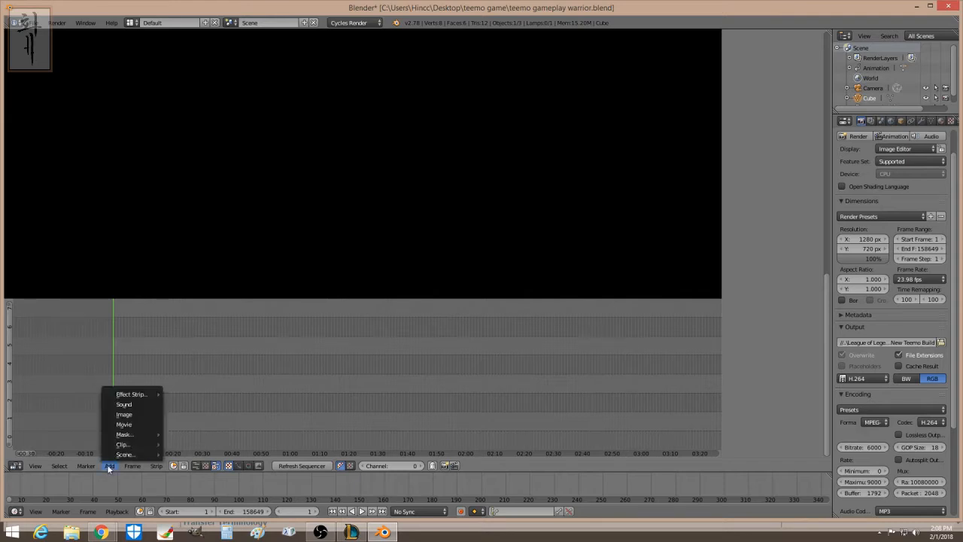
{"action": "left_click", "coordinate": [124, 424]}
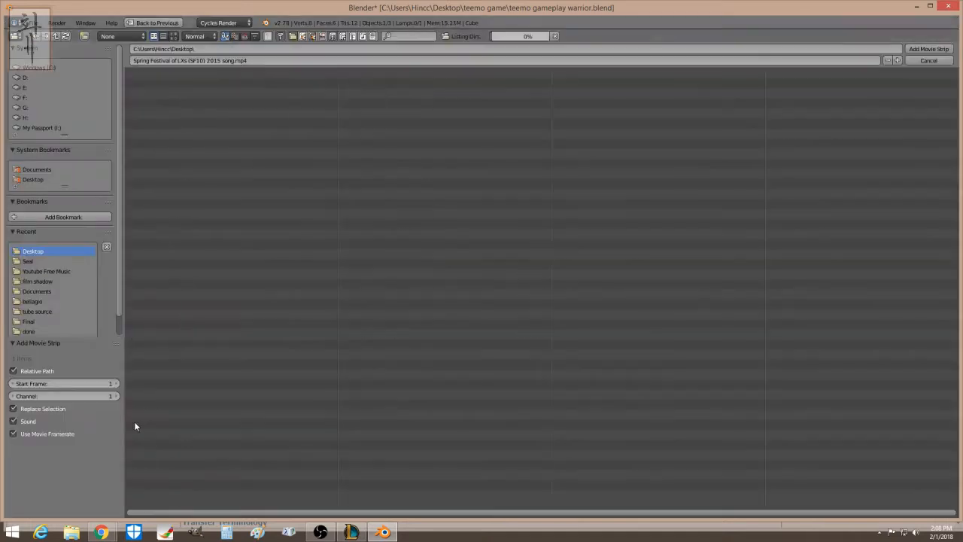
{"action": "left_click", "coordinate": [450, 314]}
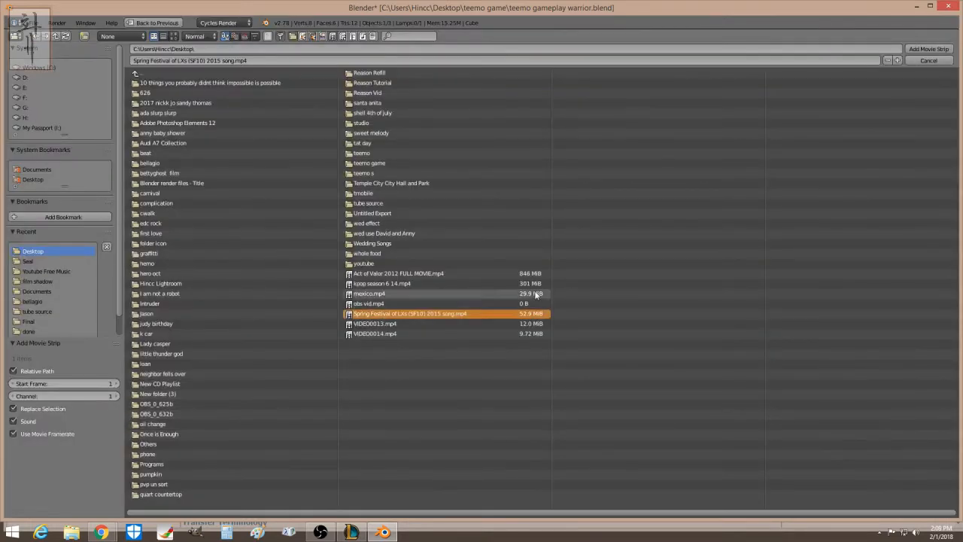
{"action": "left_click", "coordinate": [929, 49]}
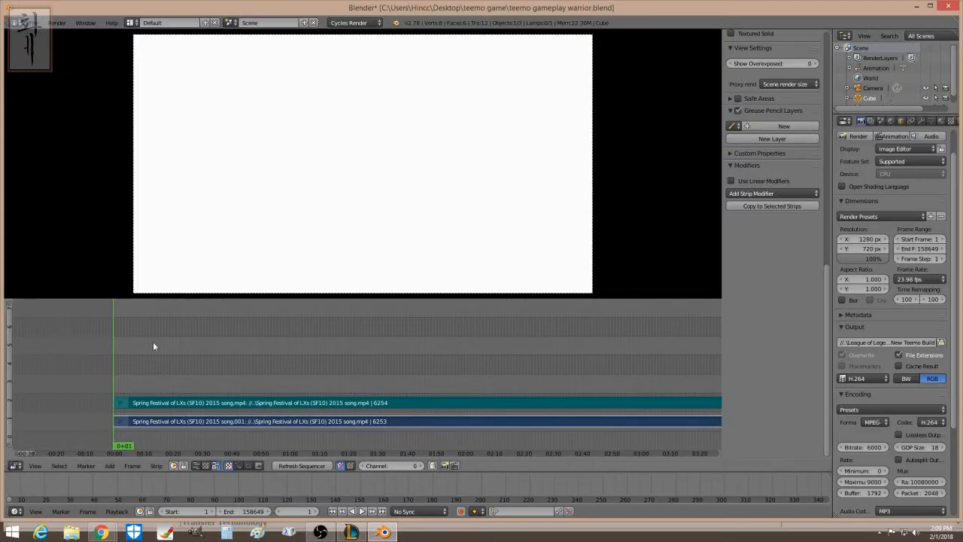
- Delete the movie's sound strip on channel 2 and move the playhead to 18+00, the Drive Safely sign shot
{"action": "left_click", "coordinate": [156, 372]}
{"action": "right_click", "coordinate": [175, 403]}
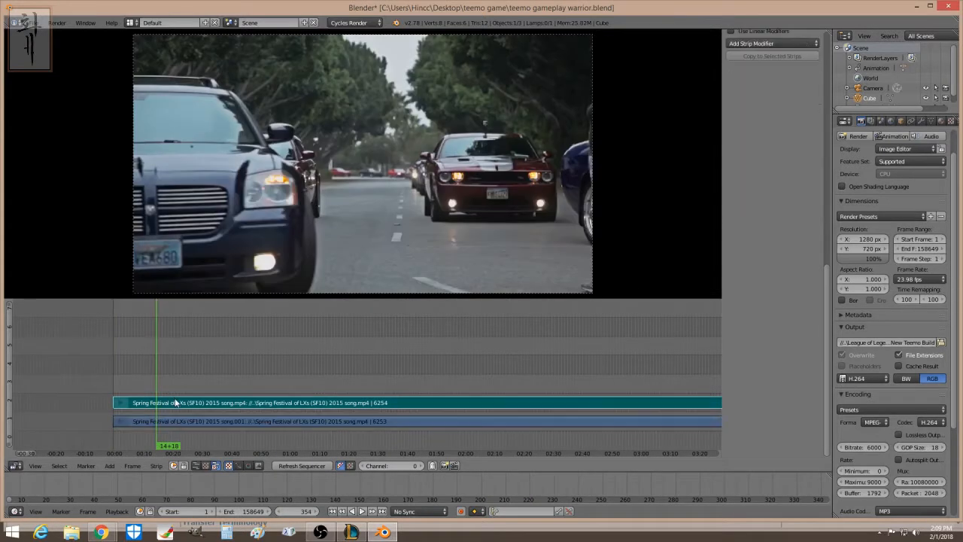
{"action": "key", "text": "x"}
{"action": "left_click", "coordinate": [165, 399]}
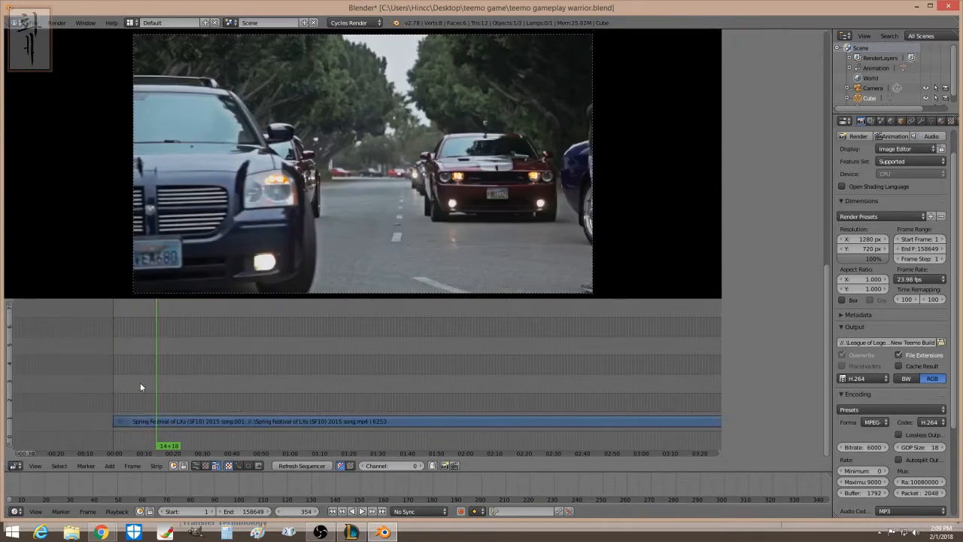
{"action": "left_click", "coordinate": [141, 383]}
{"action": "left_click_drag", "start_coordinate": [149, 383], "coordinate": [176, 382]}
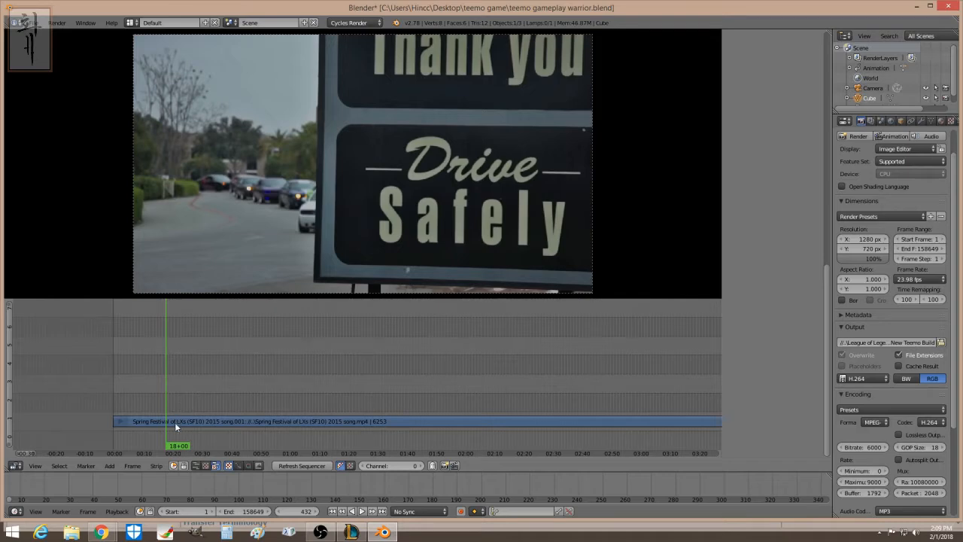
- Add a Color Balance modifier to the movie strip on channel 1
{"action": "right_click", "coordinate": [190, 421]}
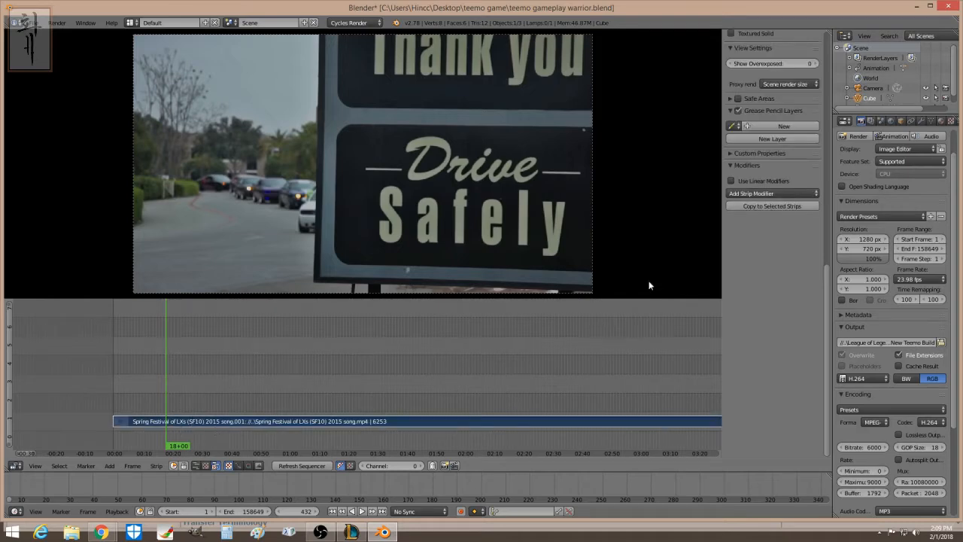
{"action": "left_click_drag", "start_coordinate": [828, 319], "coordinate": [827, 154]}
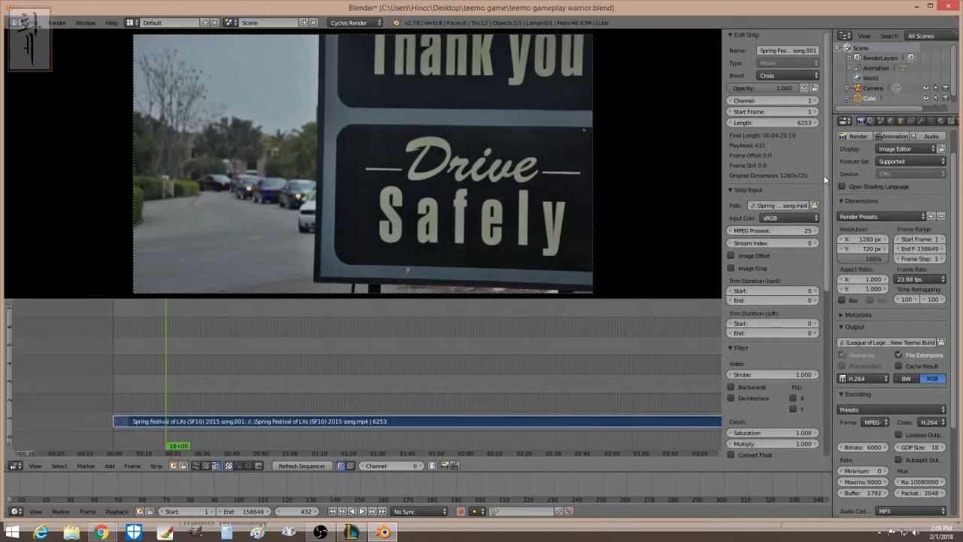
{"action": "left_click_drag", "start_coordinate": [825, 175], "coordinate": [827, 373]}
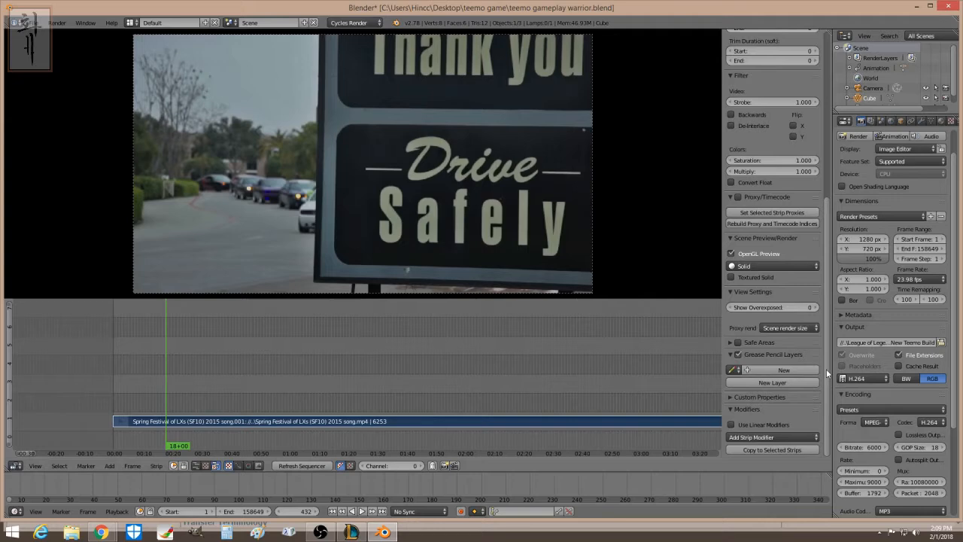
{"action": "left_click", "coordinate": [769, 438]}
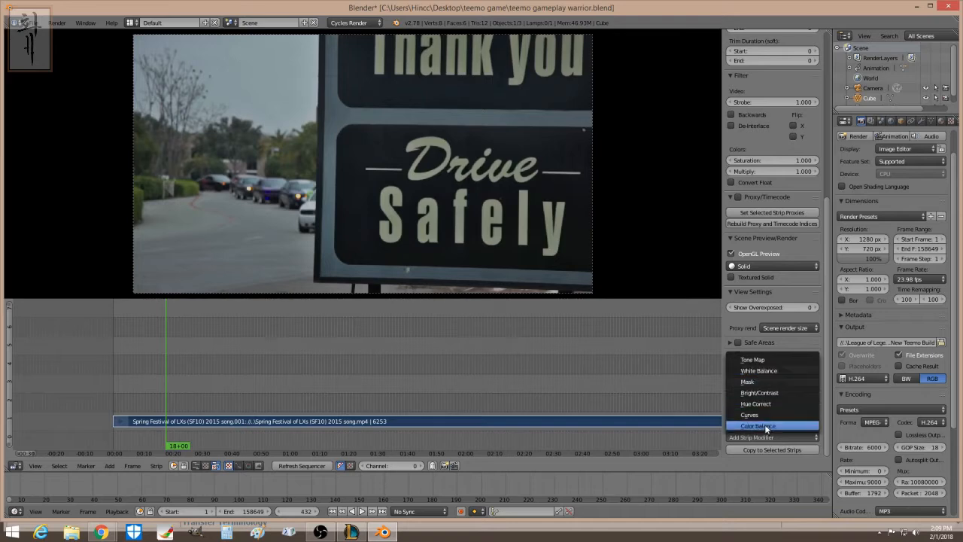
{"action": "left_click", "coordinate": [762, 426]}
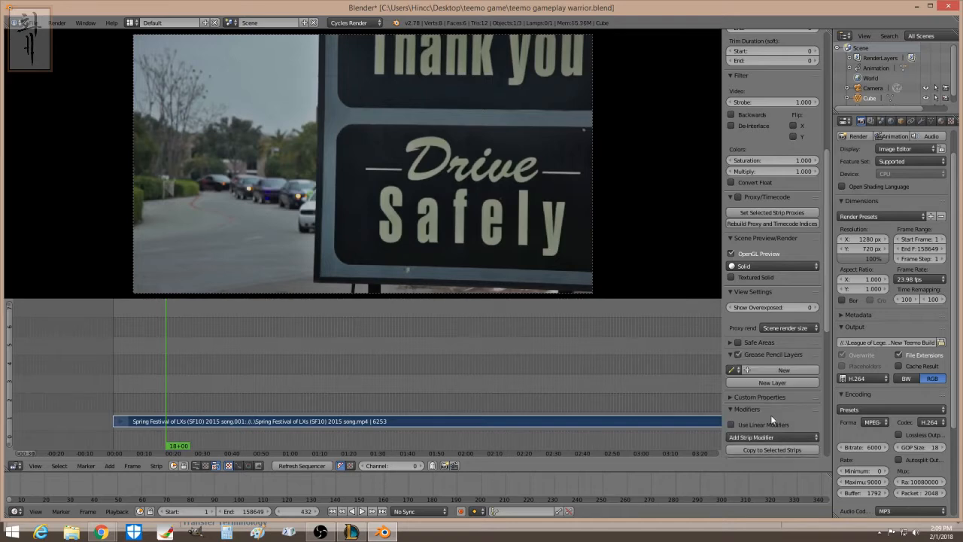
- Shift the Color Balance Gain slightly toward yellow-green and set the Lift colour close to neutral
{"action": "scroll", "coordinate": [827, 303], "scroll_direction": "down", "scroll_amount": 10}
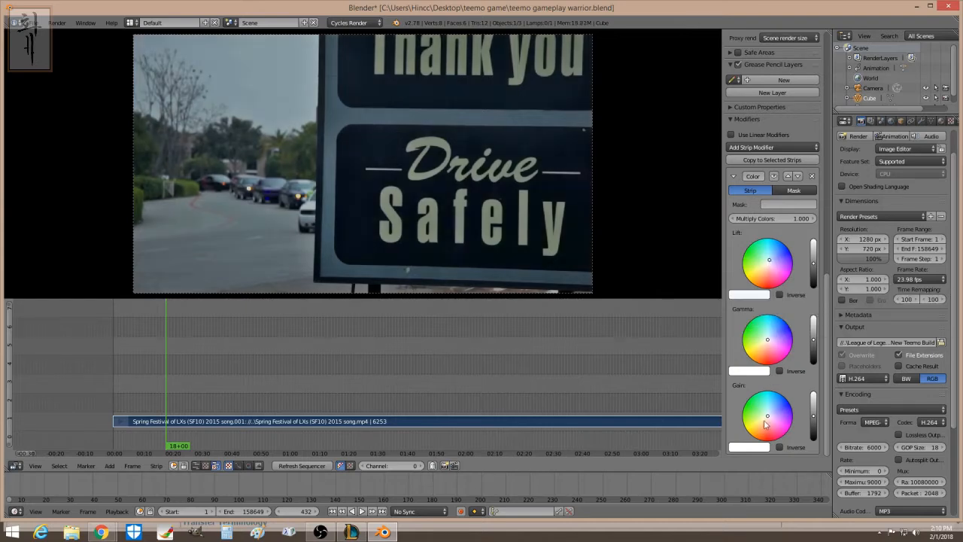
{"action": "left_click_drag", "start_coordinate": [765, 423], "coordinate": [763, 419]}
{"action": "mouse_move", "coordinate": [780, 264]}
{"action": "left_mouse_down"}
{"action": "mouse_move", "coordinate": [779, 254]}
{"action": "mouse_move", "coordinate": [760, 258]}
{"action": "mouse_move", "coordinate": [759, 278]}
{"action": "mouse_move", "coordinate": [778, 284]}
{"action": "mouse_move", "coordinate": [770, 255]}
{"action": "mouse_move", "coordinate": [769, 265]}
{"action": "left_mouse_up"}
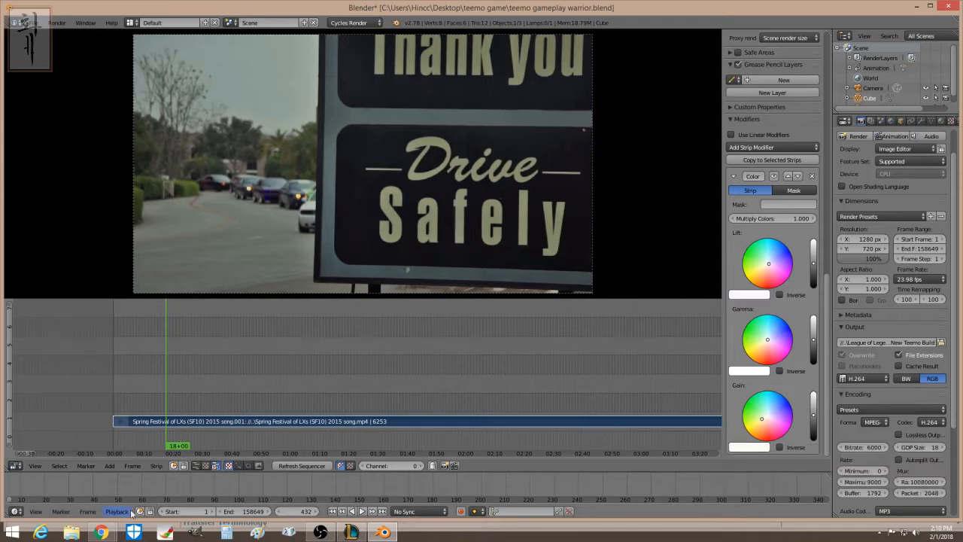
- Switch to Chrome, review the Lift, Gamma and Gain definitions on the Colour - Terminology page, and return to Blender
{"action": "mouse_move", "coordinate": [112, 534]}
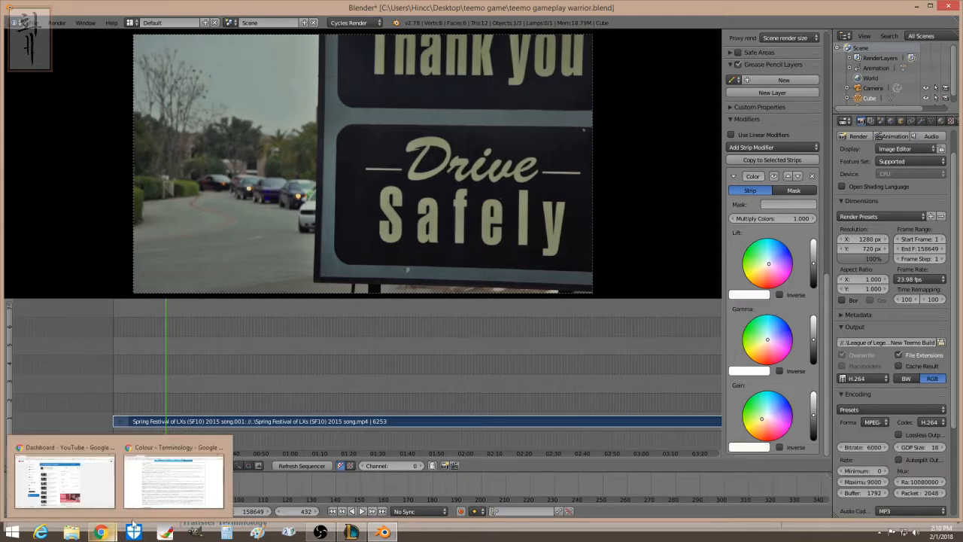
{"action": "left_click", "coordinate": [173, 478]}
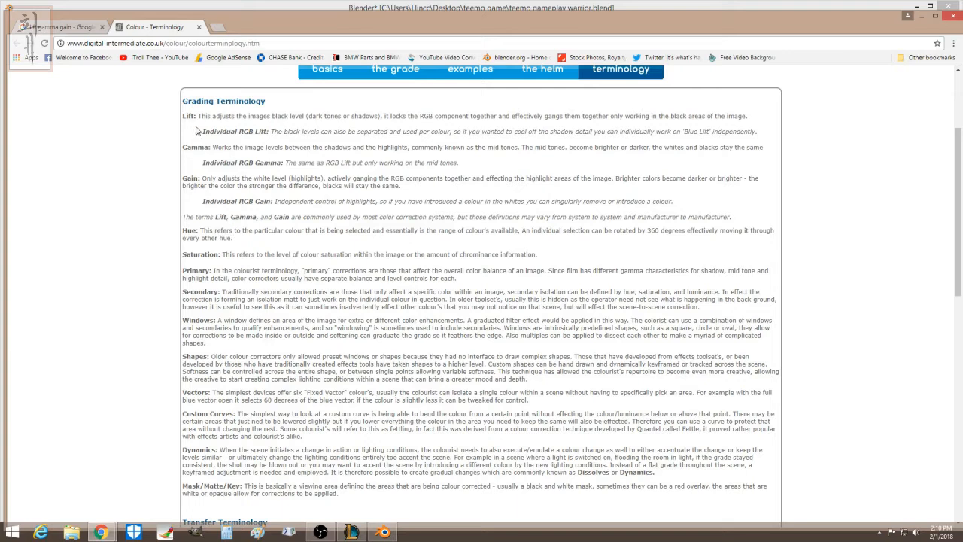
{"action": "left_click", "coordinate": [67, 43]}
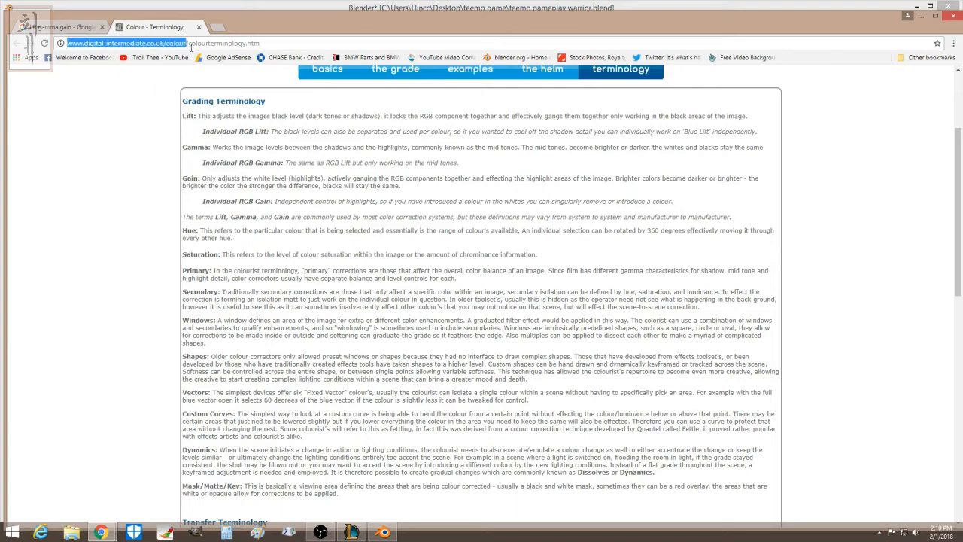
{"action": "left_click", "coordinate": [160, 137]}
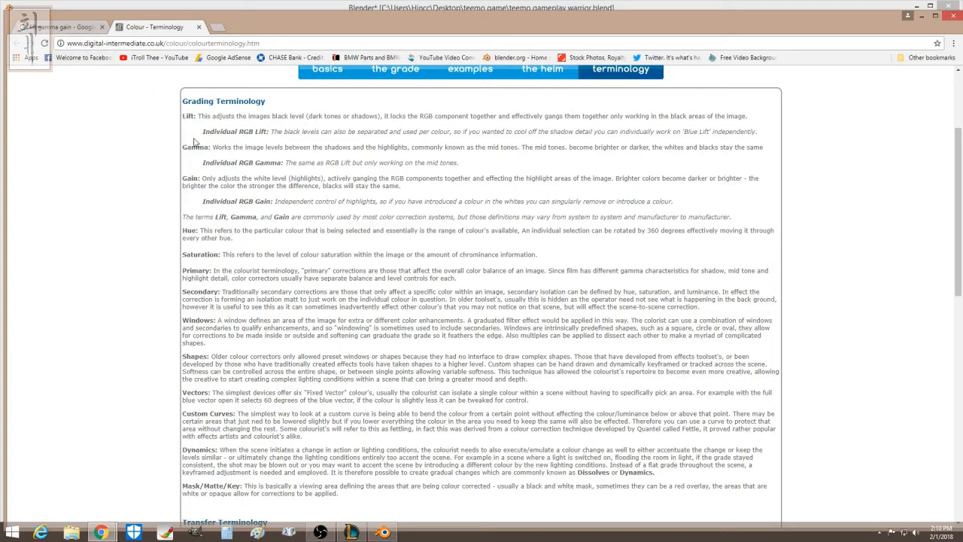
{"action": "double_click", "coordinate": [188, 116]}
{"action": "left_click", "coordinate": [195, 130]}
{"action": "left_click_drag", "start_coordinate": [181, 148], "coordinate": [215, 147]}
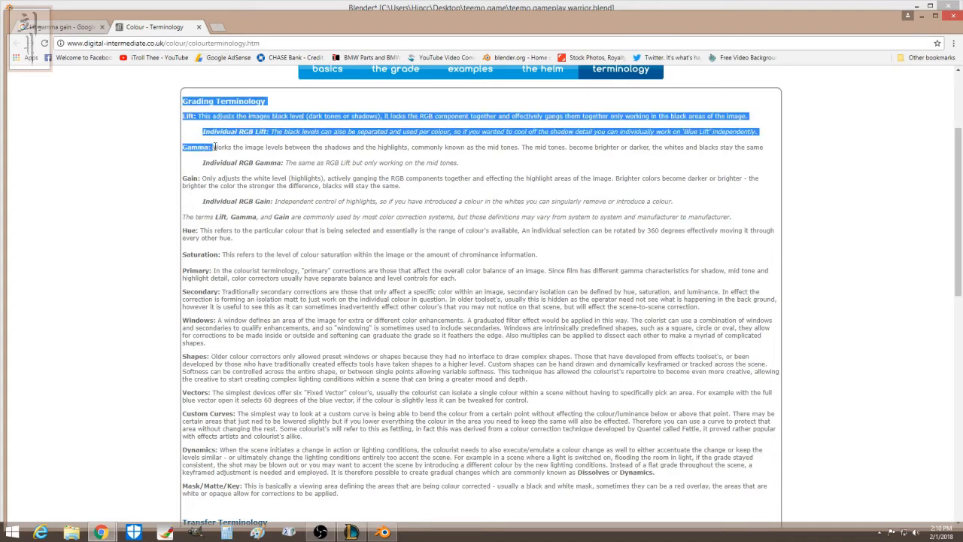
{"action": "left_click", "coordinate": [197, 161]}
{"action": "left_click_drag", "start_coordinate": [183, 178], "coordinate": [196, 179]}
{"action": "left_click", "coordinate": [198, 192]}
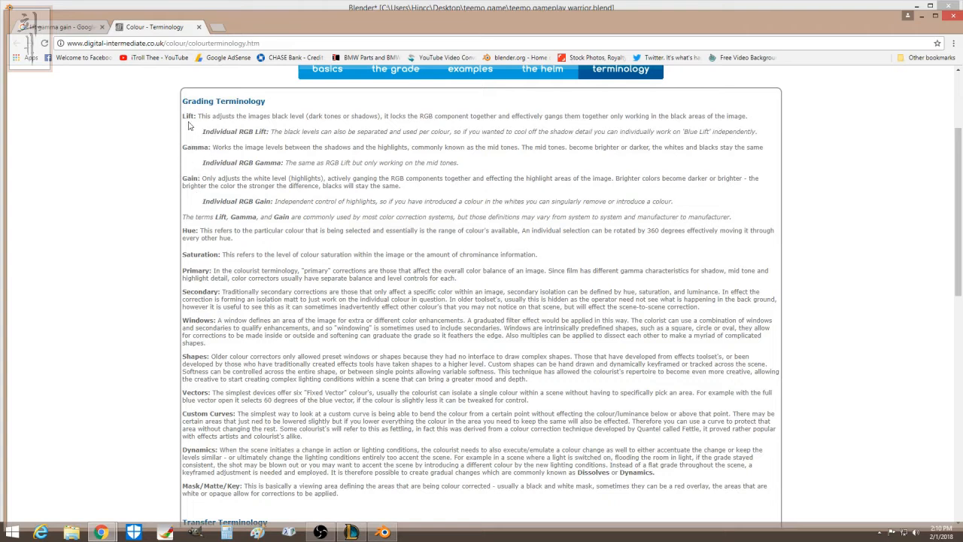
{"action": "left_click_drag", "start_coordinate": [183, 116], "coordinate": [198, 116]}
{"action": "left_click_drag", "start_coordinate": [183, 148], "coordinate": [210, 147]}
{"action": "left_click_drag", "start_coordinate": [183, 179], "coordinate": [203, 179]}
{"action": "left_click", "coordinate": [194, 198]}
{"action": "left_click", "coordinate": [380, 532]}
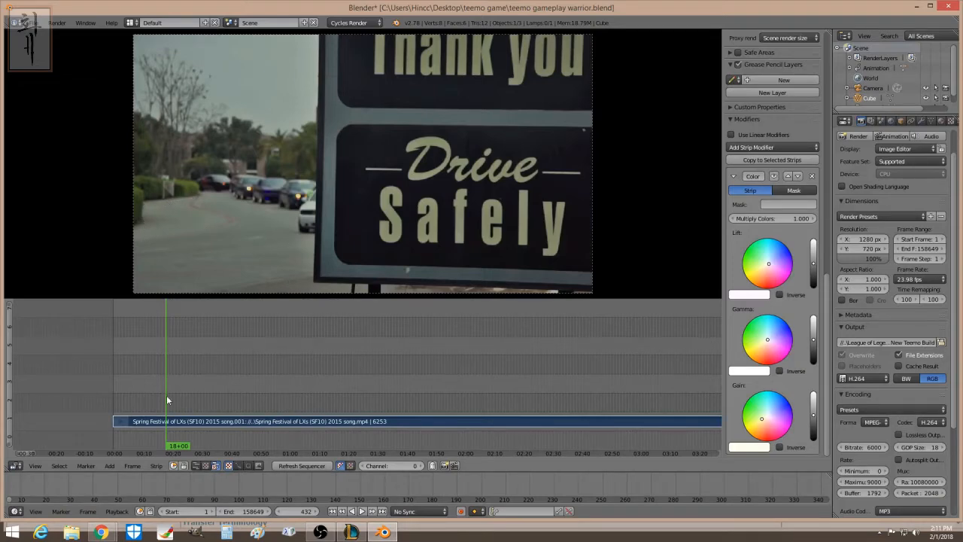
- Tint the Lift slightly toward blue, try the Gain at full brightness, and adjust the Lift brightness to just above mid-level
{"action": "left_click", "coordinate": [774, 261]}
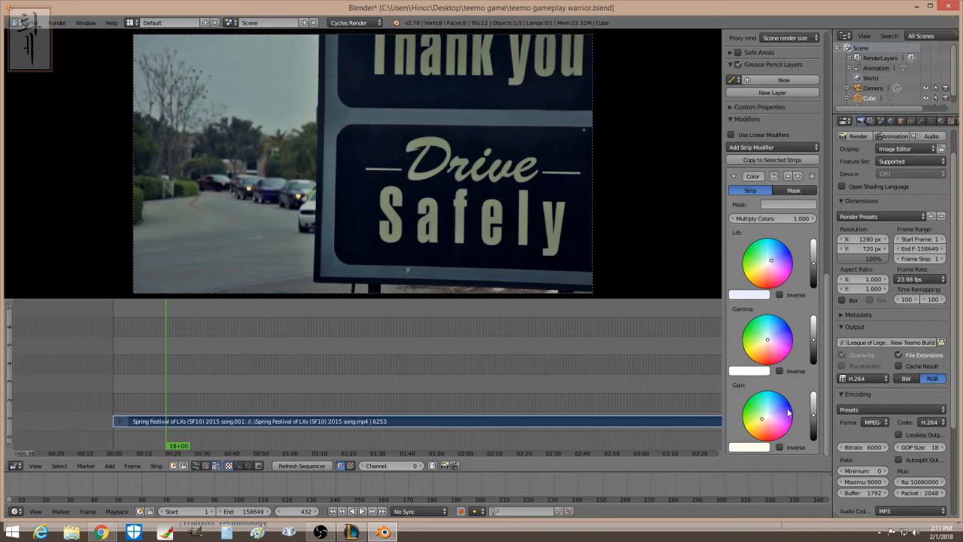
{"action": "left_click_drag", "start_coordinate": [814, 416], "coordinate": [817, 393]}
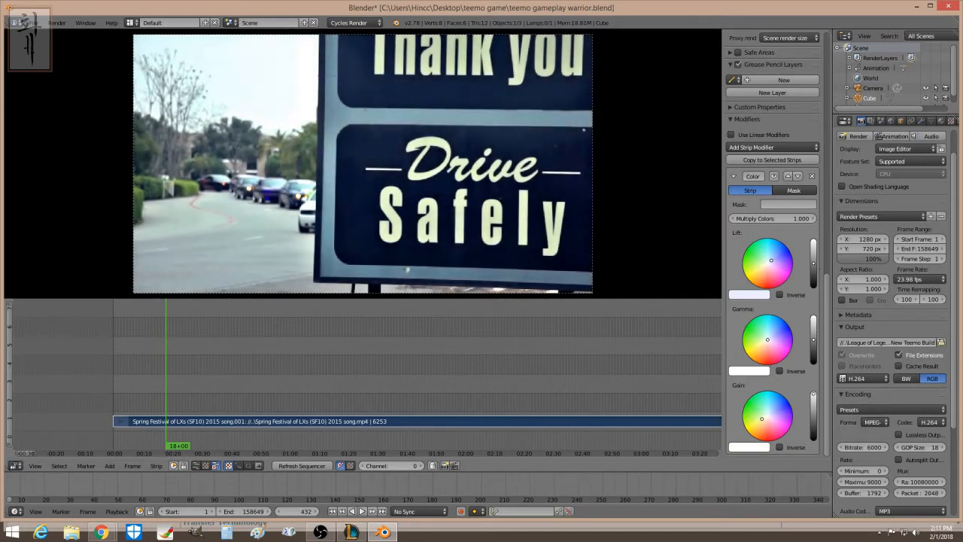
{"action": "mouse_move", "coordinate": [813, 263]}
{"action": "left_mouse_down"}
{"action": "mouse_move", "coordinate": [814, 274]}
{"action": "mouse_move", "coordinate": [813, 265]}
{"action": "left_mouse_up"}
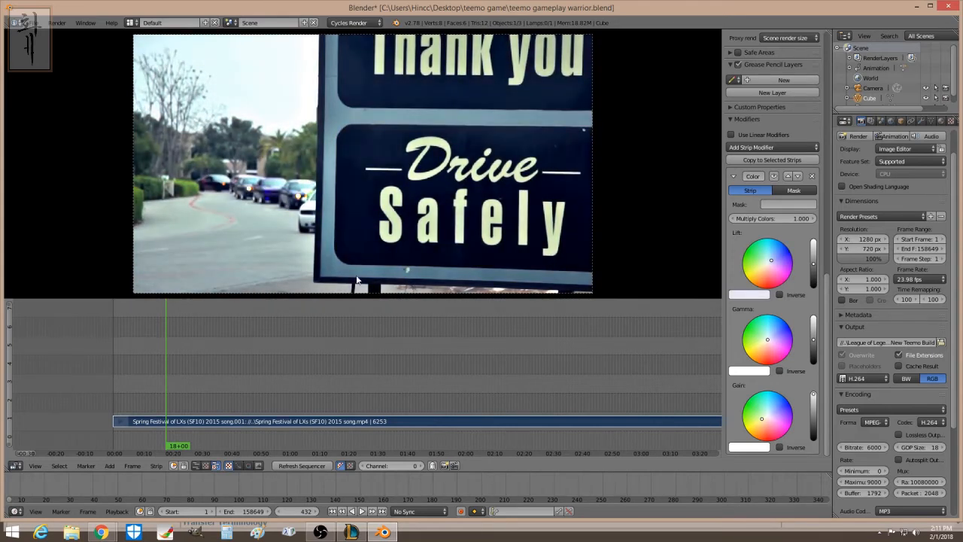
{"action": "left_click_drag", "start_coordinate": [814, 264], "coordinate": [813, 264]}
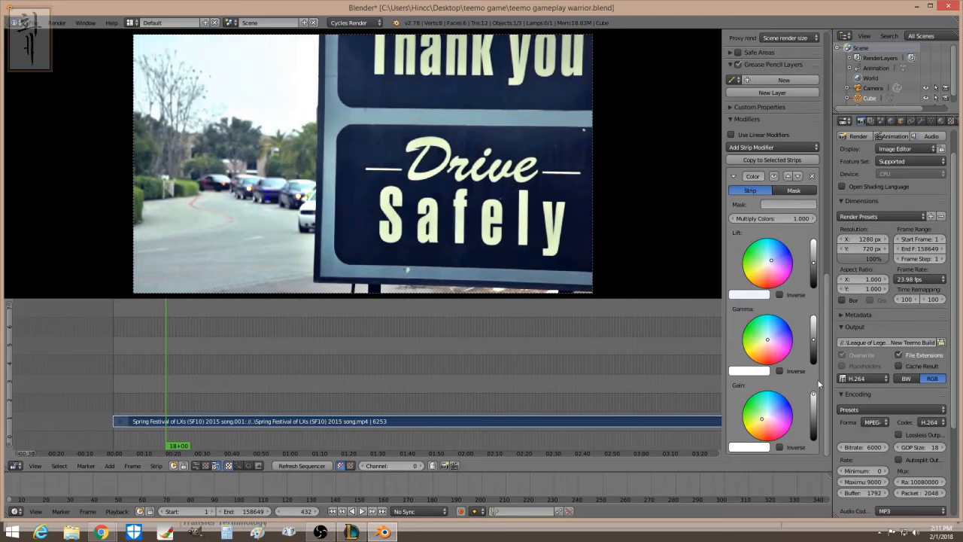
- Bring the Gain brightness back to about mid-level and raise the Gamma brightness slightly with its colour near neutral
{"action": "mouse_move", "coordinate": [813, 412]}
{"action": "left_mouse_down"}
{"action": "mouse_move", "coordinate": [813, 426]}
{"action": "mouse_move", "coordinate": [813, 417]}
{"action": "left_mouse_up"}
{"action": "left_click_drag", "start_coordinate": [814, 394], "coordinate": [813, 417]}
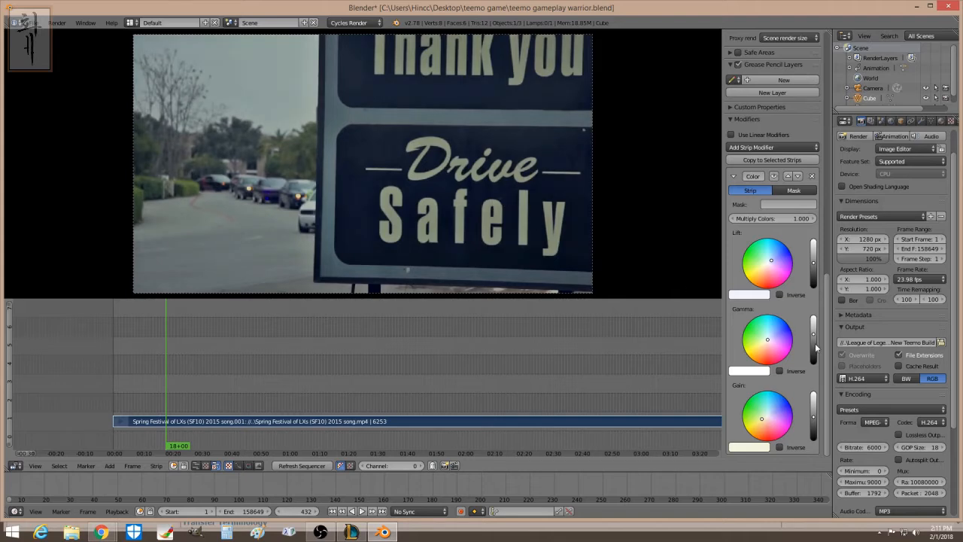
{"action": "mouse_move", "coordinate": [776, 341]}
{"action": "left_mouse_down"}
{"action": "mouse_move", "coordinate": [769, 355]}
{"action": "mouse_move", "coordinate": [770, 343]}
{"action": "left_mouse_up"}
- Add a Hue Correct modifier to the movie strip
{"action": "scroll", "coordinate": [829, 316], "scroll_direction": "up", "scroll_amount": 1}
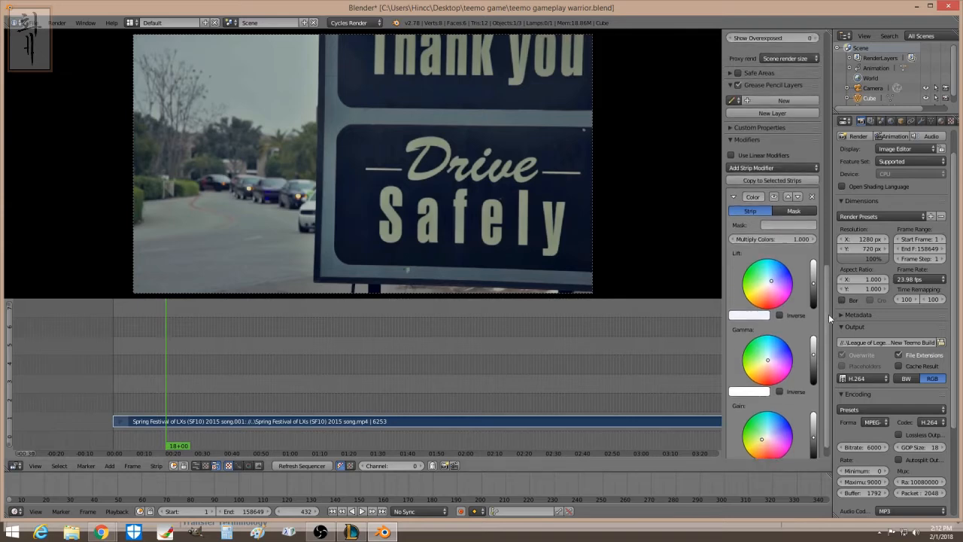
{"action": "scroll", "coordinate": [828, 314], "scroll_direction": "up", "scroll_amount": 1}
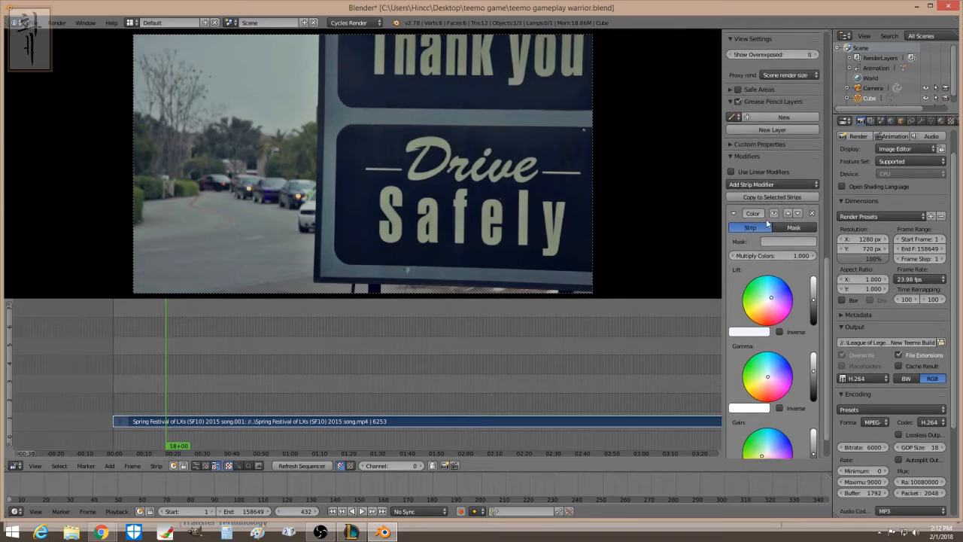
{"action": "left_click", "coordinate": [776, 184]}
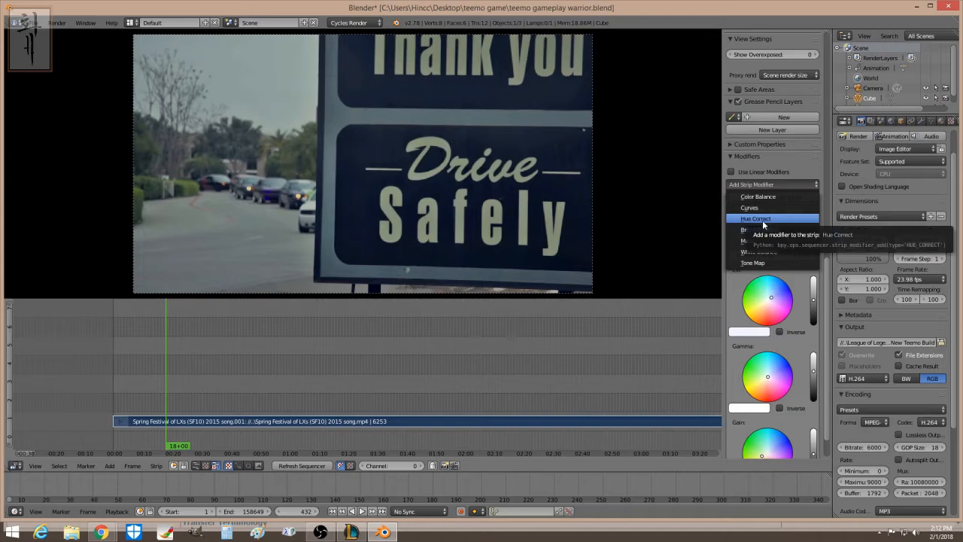
{"action": "left_click", "coordinate": [763, 219]}
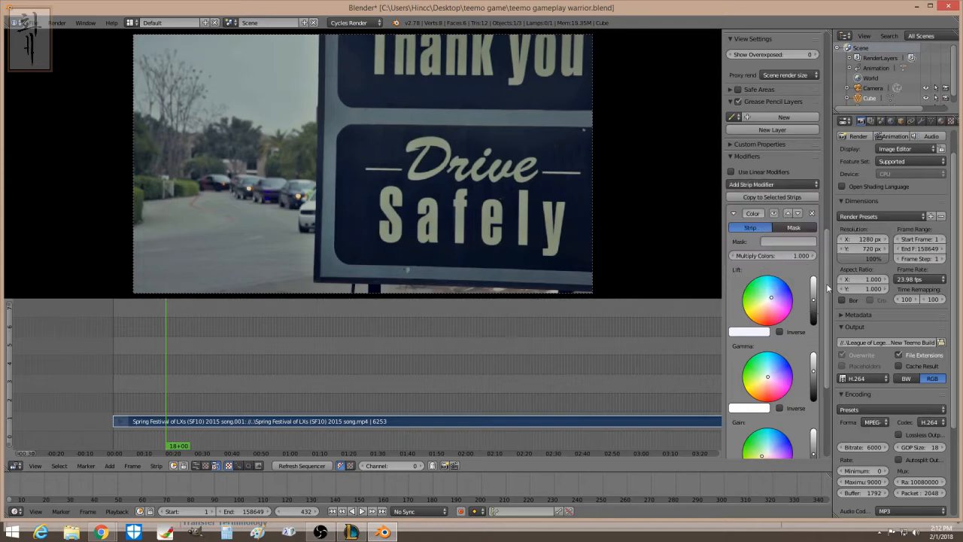
- Pull the Hue Correct saturation curve down to near the bottom across the green and yellow-green hues to desaturate the foliage
{"action": "scroll", "coordinate": [827, 289], "scroll_direction": "down", "scroll_amount": 6}
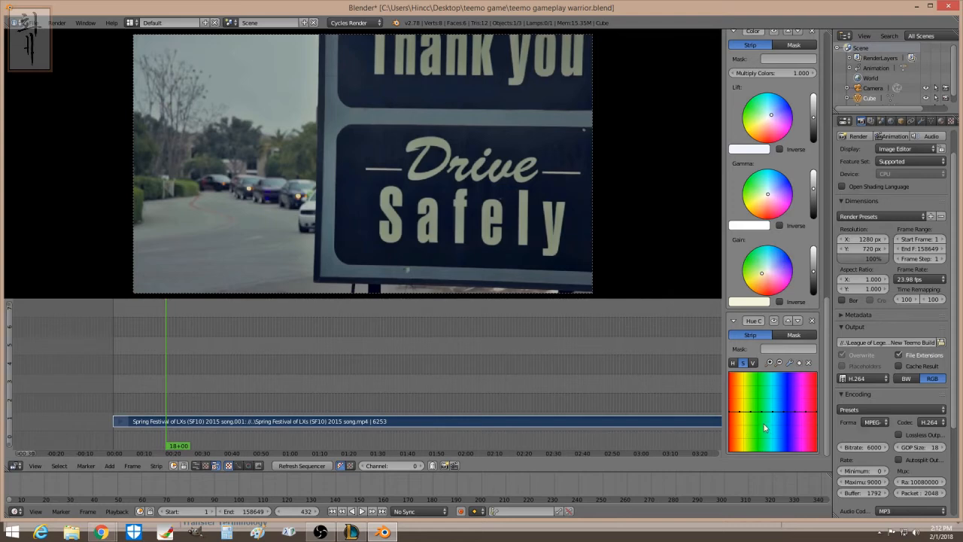
{"action": "left_click_drag", "start_coordinate": [762, 413], "coordinate": [768, 455]}
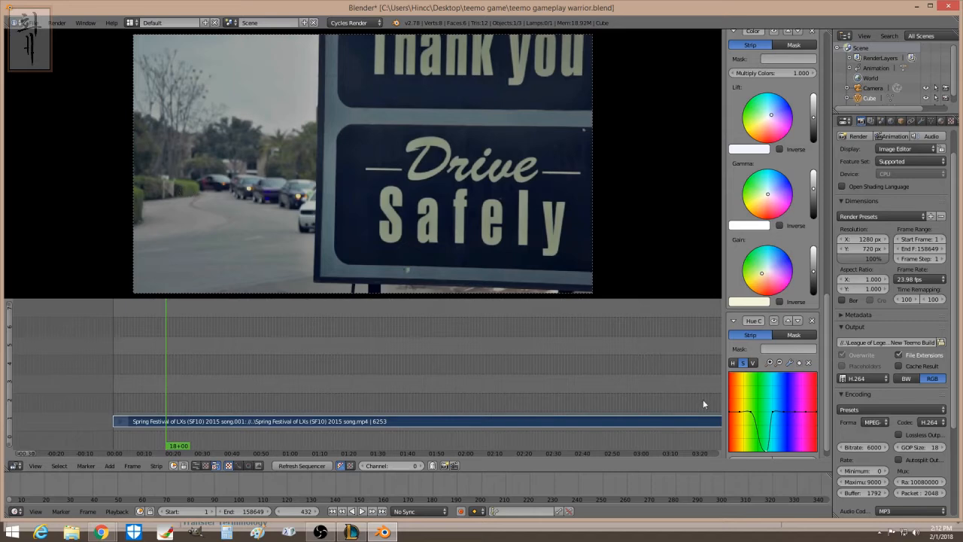
{"action": "left_click_drag", "start_coordinate": [755, 413], "coordinate": [751, 450]}
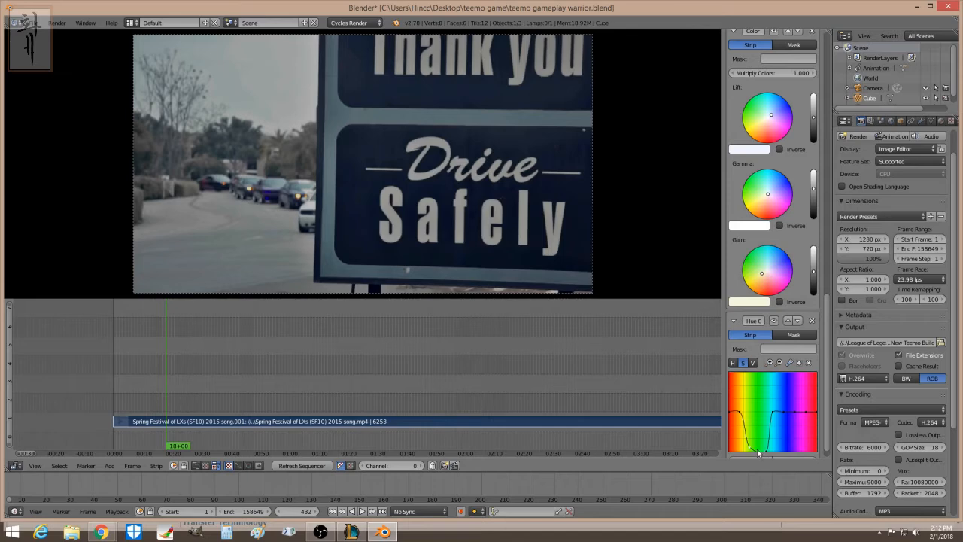
- Raise the Hue Correct saturation curve to the top across the yellow and yellow-green hues to boost the foliage
{"action": "left_click_drag", "start_coordinate": [757, 446], "coordinate": [758, 372]}
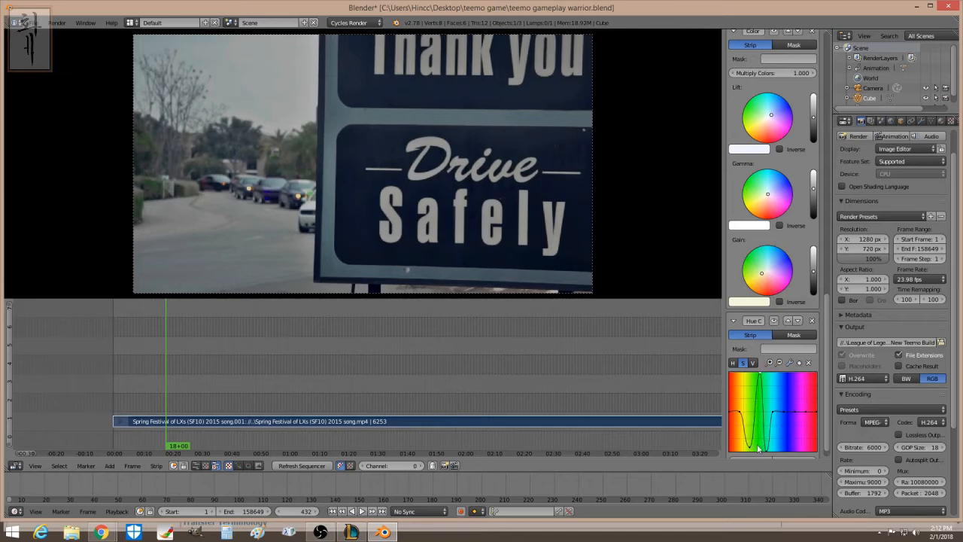
{"action": "left_click_drag", "start_coordinate": [750, 449], "coordinate": [743, 374]}
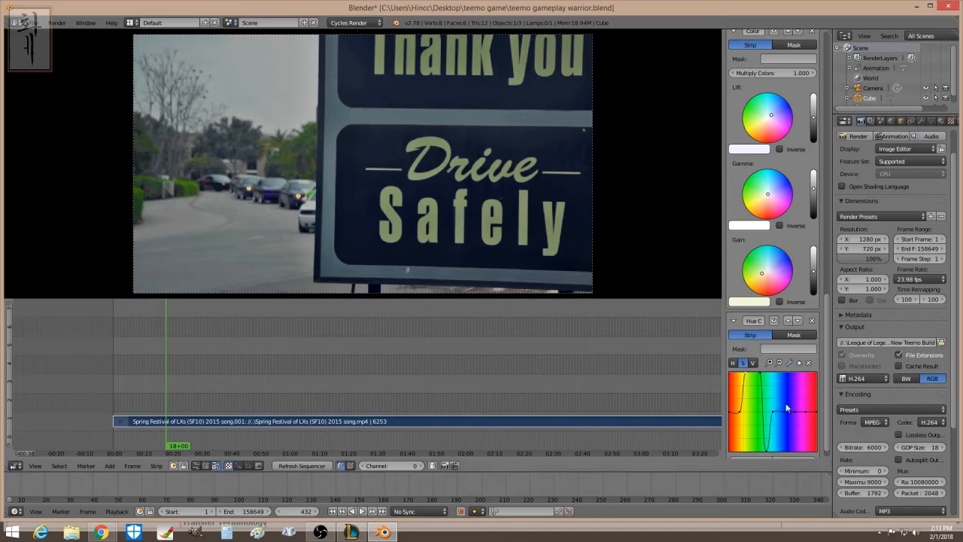
- Add a Curves modifier to the movie strip and bring its combined curve into view
{"action": "scroll", "coordinate": [824, 335], "scroll_direction": "up", "scroll_amount": 5}
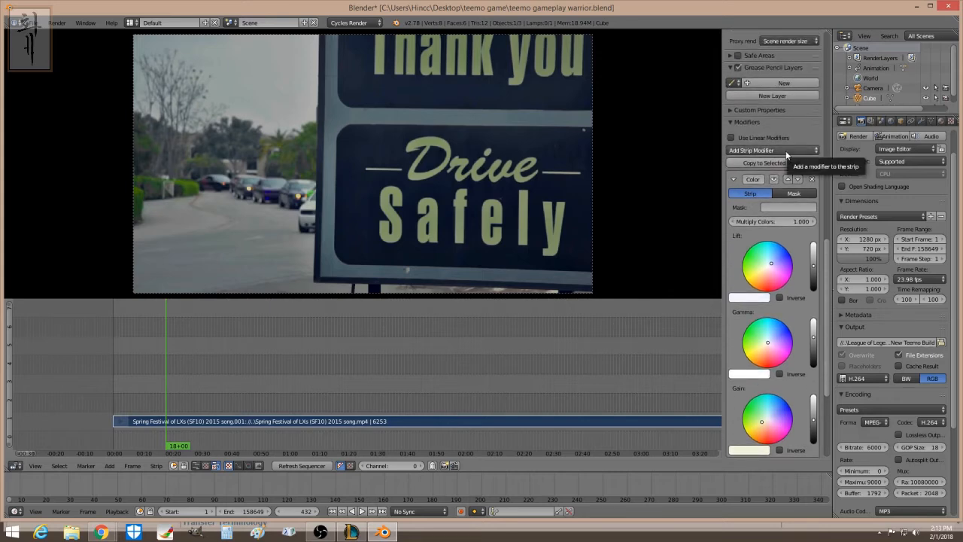
{"action": "left_click", "coordinate": [786, 150]}
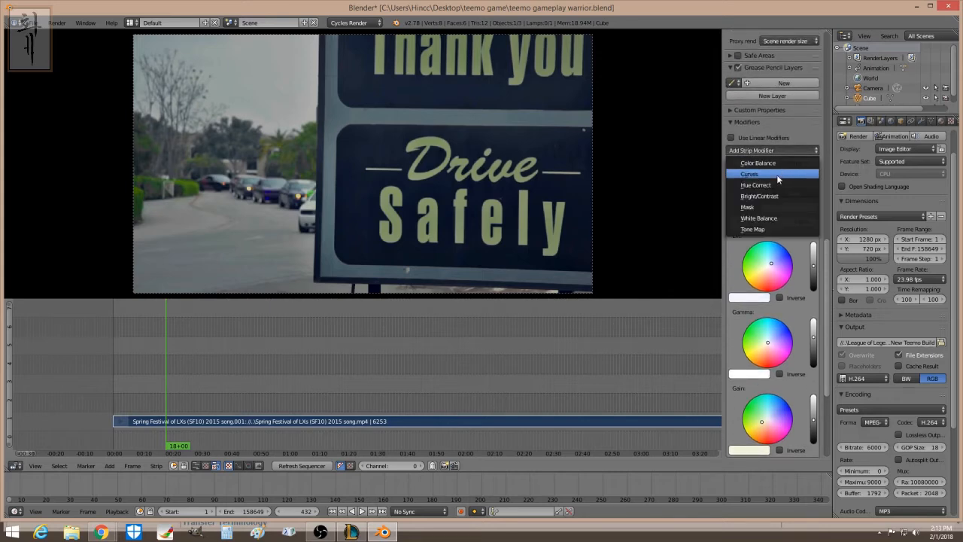
{"action": "left_click", "coordinate": [749, 174]}
{"action": "left_click_drag", "start_coordinate": [827, 243], "coordinate": [826, 378]}
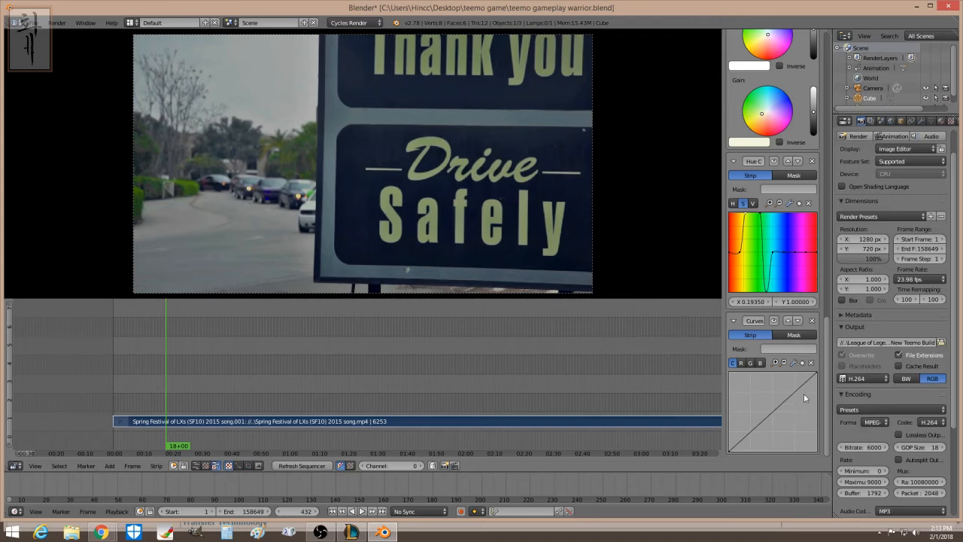
- Shape the combined curve into an S by lowering a shadow point and raising a highlight point for stronger contrast
{"action": "left_click_drag", "start_coordinate": [798, 386], "coordinate": [793, 385]}
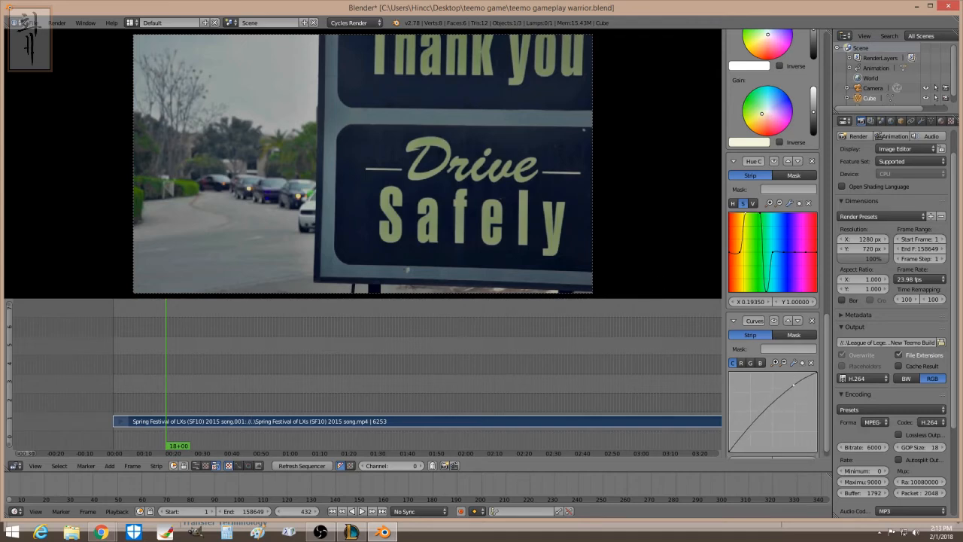
{"action": "left_click_drag", "start_coordinate": [749, 437], "coordinate": [742, 453]}
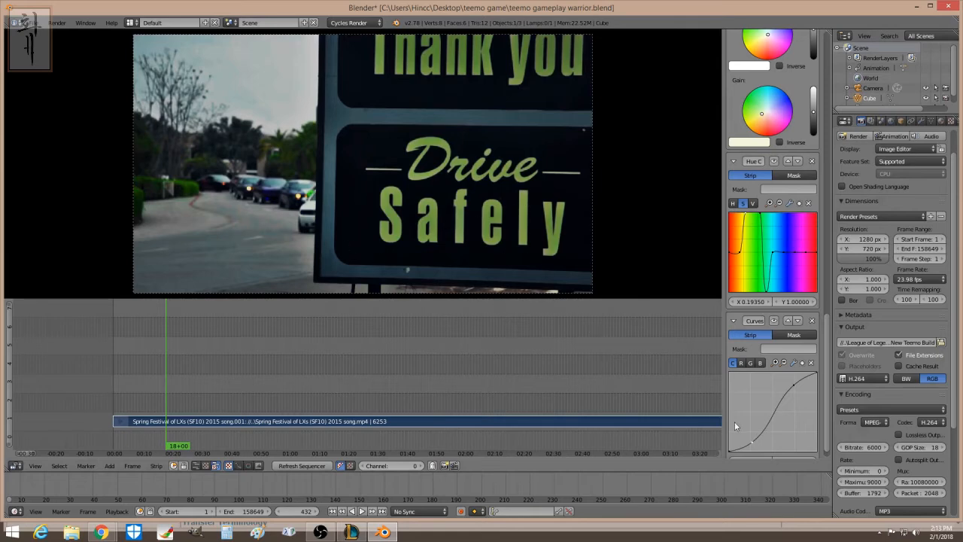
{"action": "left_click_drag", "start_coordinate": [752, 445], "coordinate": [750, 437]}
{"action": "left_click_drag", "start_coordinate": [796, 386], "coordinate": [794, 388]}
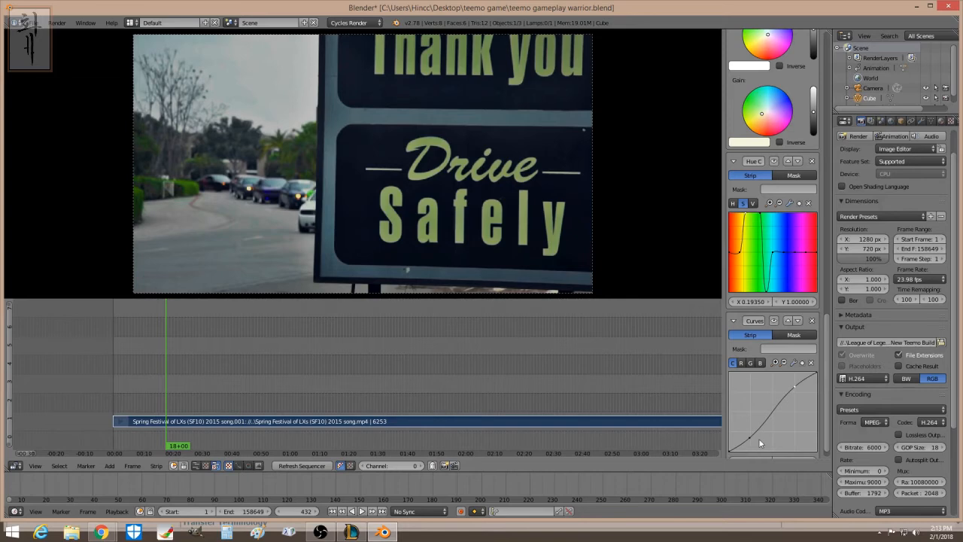
{"action": "mouse_move", "coordinate": [755, 440]}
{"action": "left_mouse_down"}
{"action": "mouse_move", "coordinate": [745, 429]}
{"action": "mouse_move", "coordinate": [748, 441]}
{"action": "left_mouse_up"}
{"action": "mouse_move", "coordinate": [795, 386]}
{"action": "left_mouse_down"}
{"action": "mouse_move", "coordinate": [801, 396]}
{"action": "mouse_move", "coordinate": [794, 379]}
{"action": "left_mouse_up"}
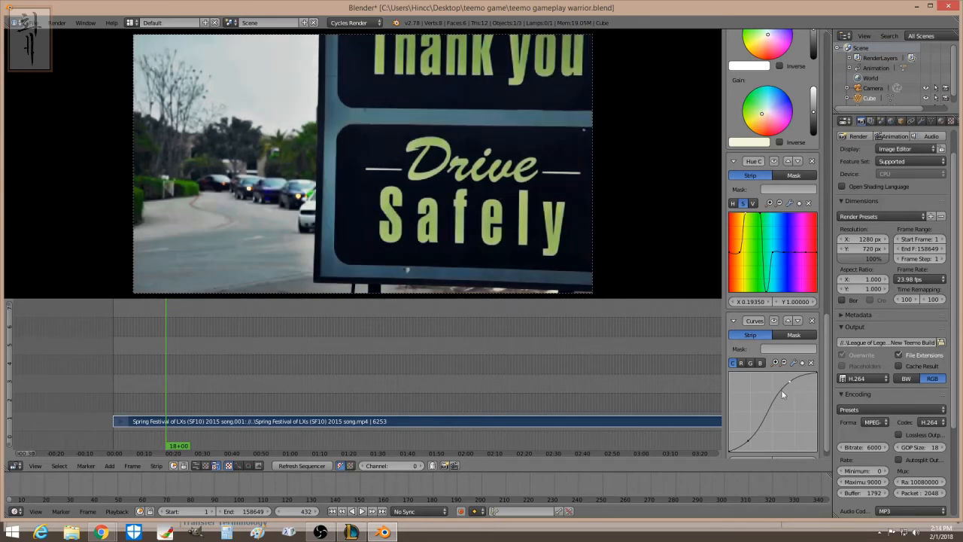
- Add a White Balance modifier to the movie strip and review the modifier stack
{"action": "scroll", "coordinate": [771, 284], "scroll_direction": "up", "scroll_amount": 5}
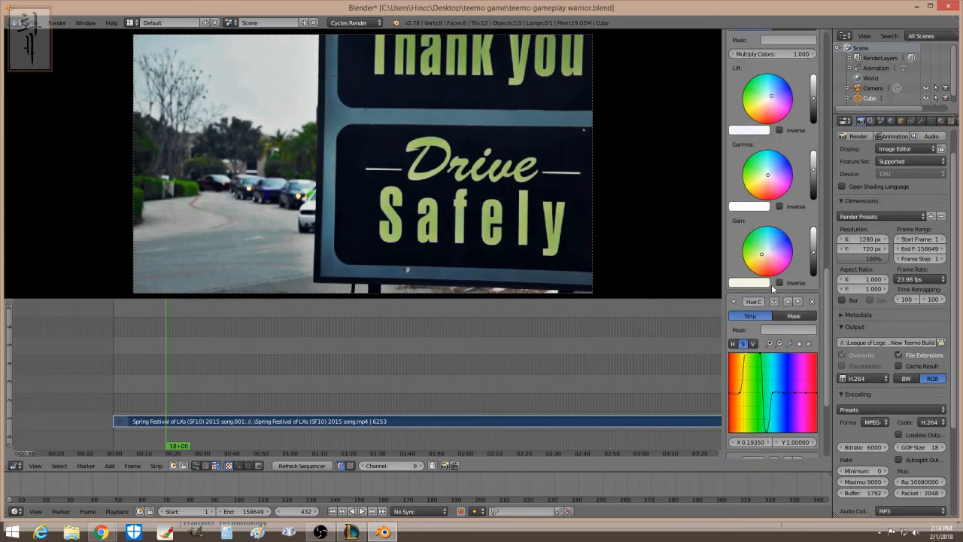
{"action": "scroll", "coordinate": [772, 284], "scroll_direction": "up", "scroll_amount": 6}
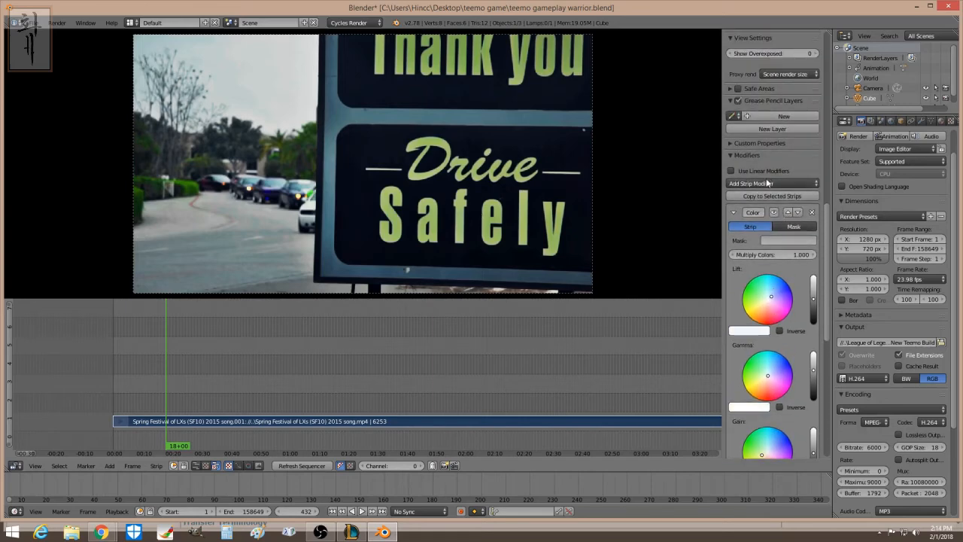
{"action": "left_click", "coordinate": [768, 184]}
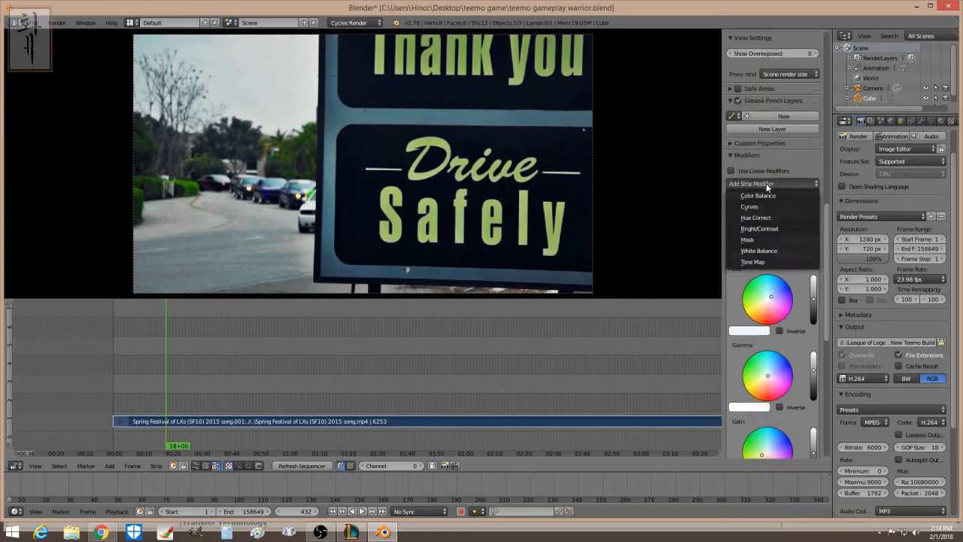
{"action": "left_click", "coordinate": [775, 262]}
{"action": "left_click_drag", "start_coordinate": [827, 248], "coordinate": [839, 229]}
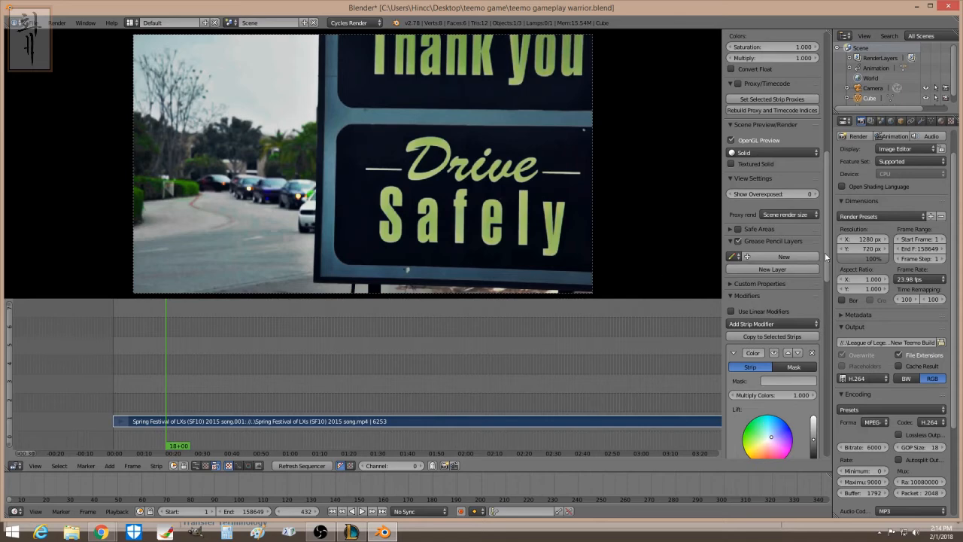
{"action": "left_click_drag", "start_coordinate": [826, 252], "coordinate": [836, 451]}
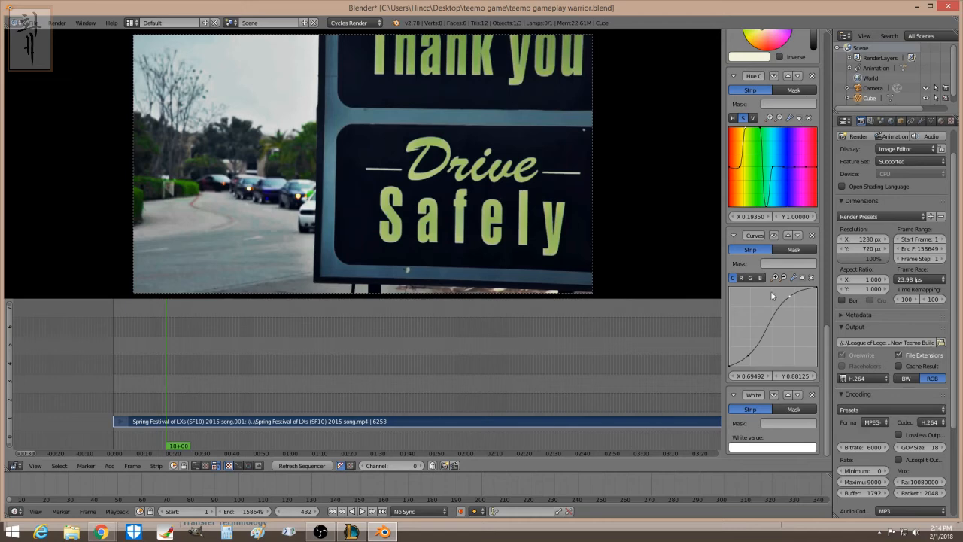
{"action": "left_click_drag", "start_coordinate": [828, 361], "coordinate": [847, 208]}
{"action": "left_click", "coordinate": [759, 254]}
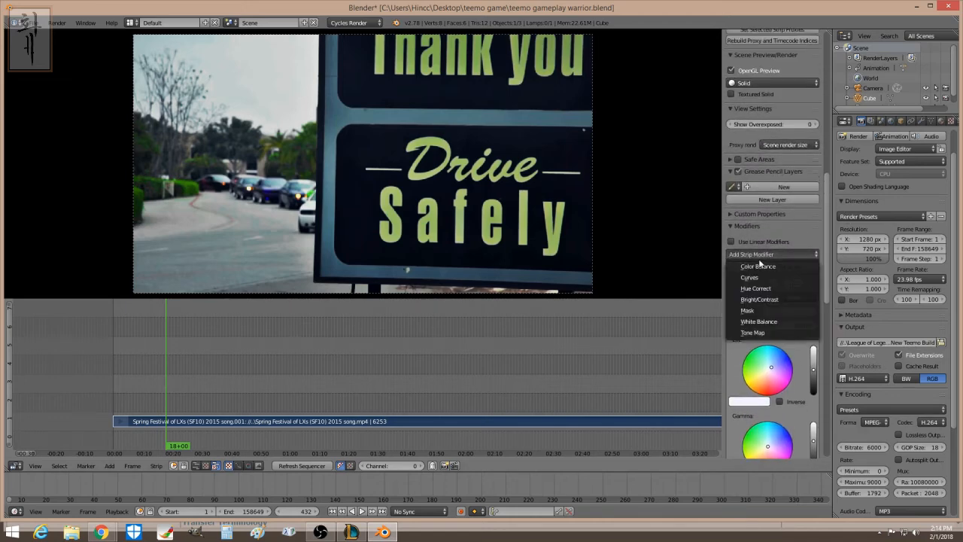
{"action": "left_click", "coordinate": [545, 390]}
- Find a split point in the sign shot and cut the movie strip at frame 452
{"action": "left_click", "coordinate": [160, 397]}
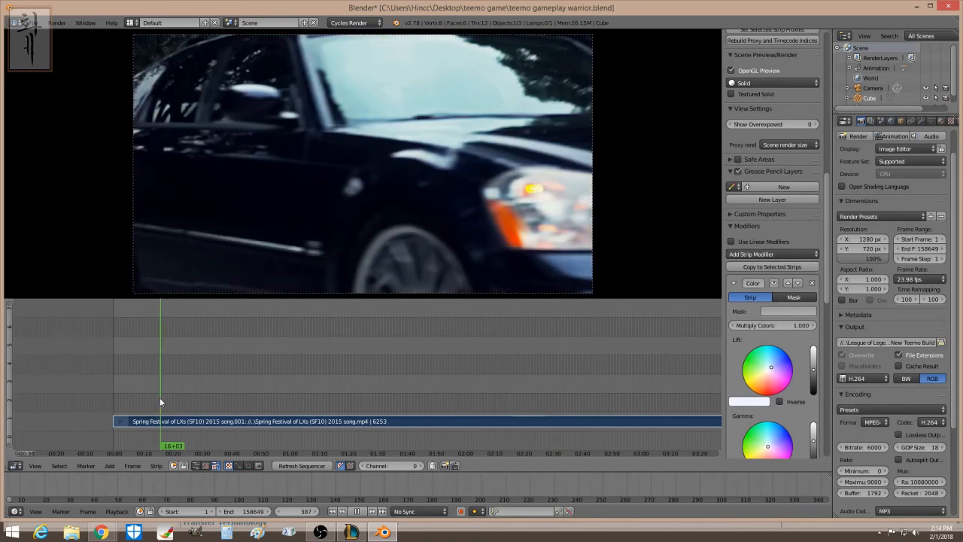
{"action": "left_click", "coordinate": [177, 400]}
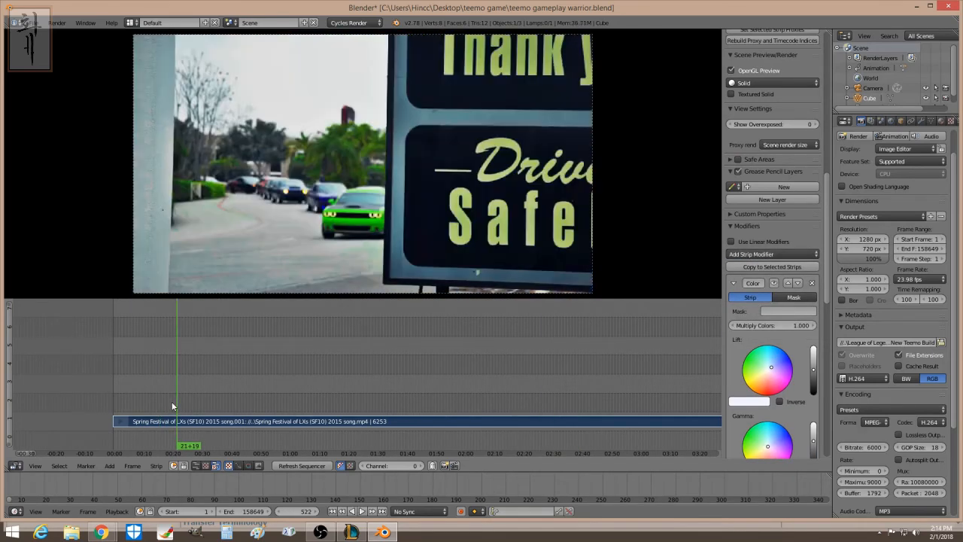
{"action": "left_click", "coordinate": [169, 405]}
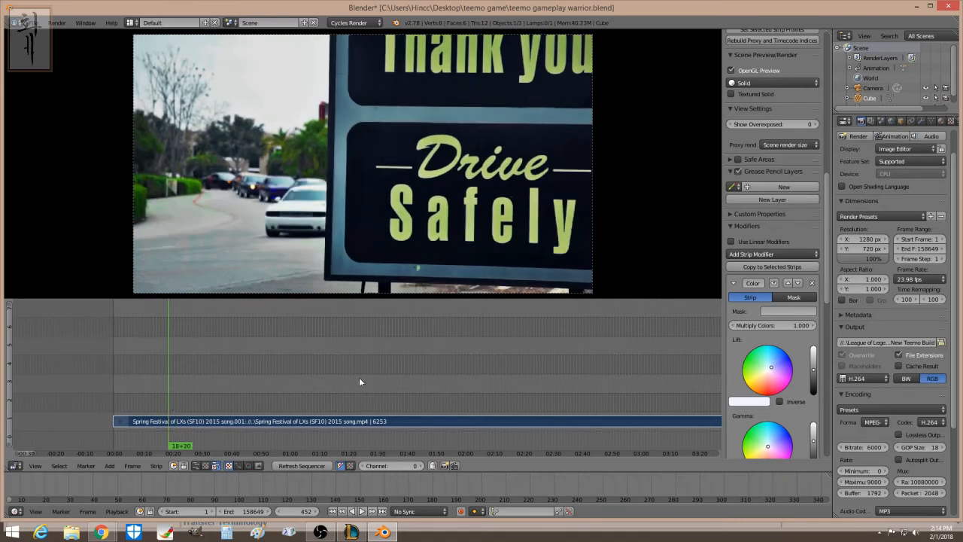
{"action": "key", "text": "k"}
- Select the two pieces of the cut strip in turn and play the footage across the cut
{"action": "right_click", "coordinate": [149, 423]}
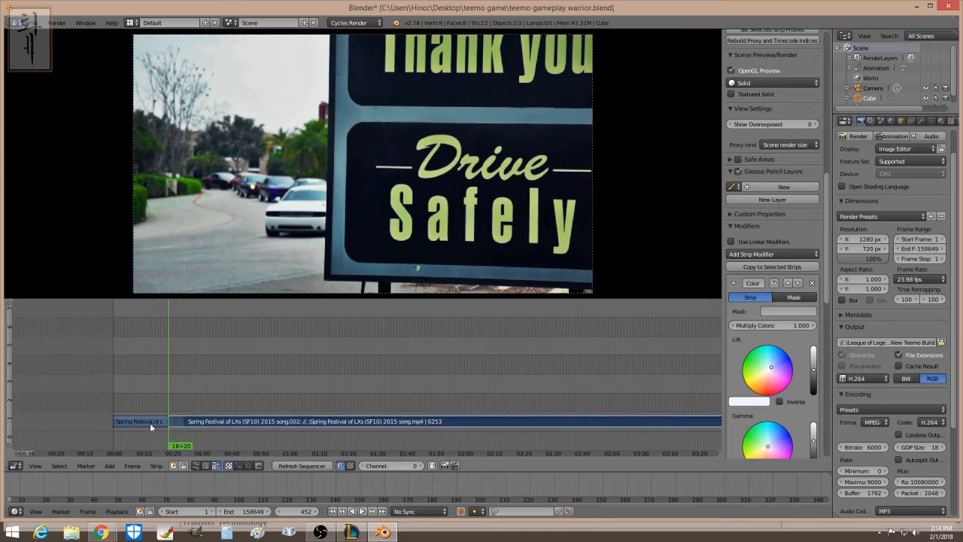
{"action": "right_click", "coordinate": [150, 423]}
{"action": "right_click", "coordinate": [203, 419]}
{"action": "right_click", "coordinate": [148, 420]}
{"action": "right_click", "coordinate": [201, 422]}
{"action": "key", "text": "alt+a"}
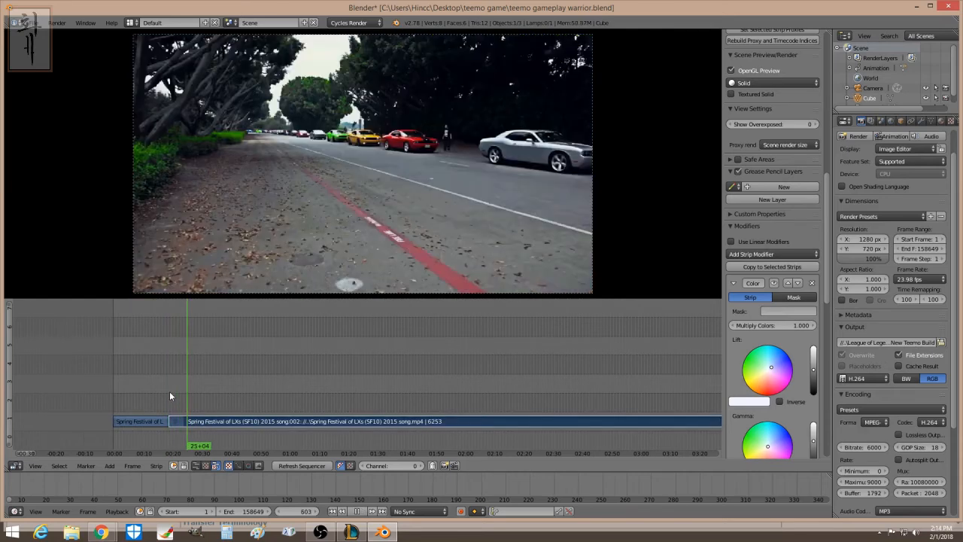
{"action": "left_click", "coordinate": [169, 392]}
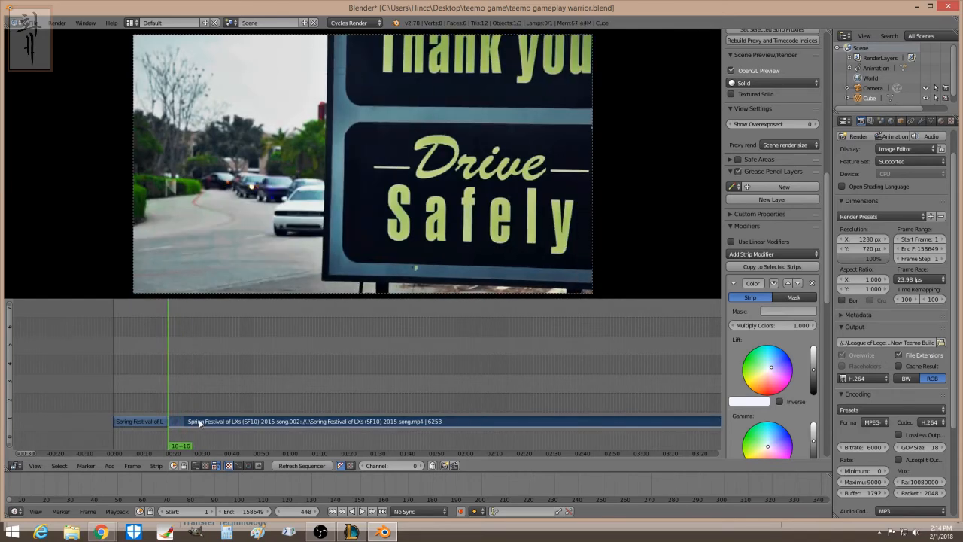
- Move the second piece up to channel 2 overlapping the first piece's end, and add a Gamma Cross between the two
{"action": "right_click_drag", "start_coordinate": [199, 422], "coordinate": [192, 405]}
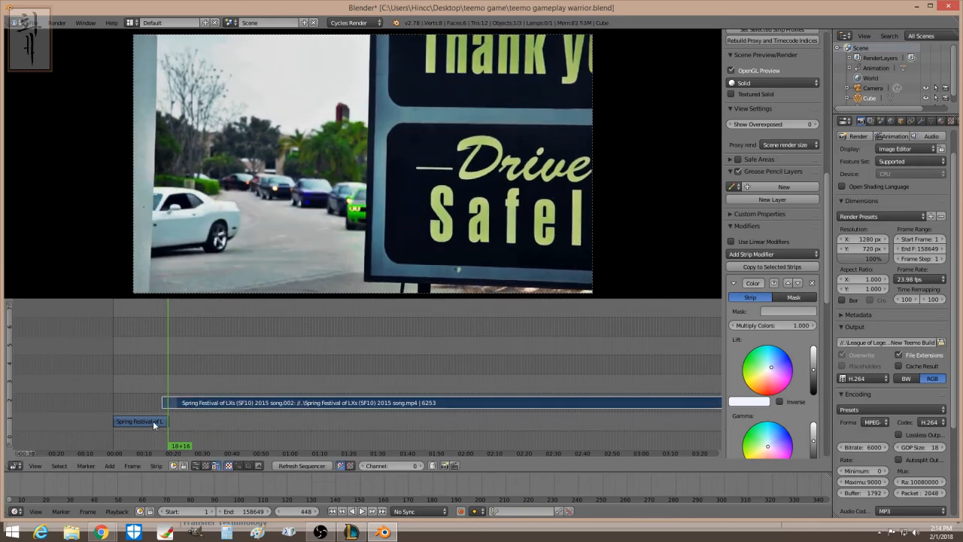
{"action": "right_click", "coordinate": [153, 421]}
{"action": "right_click", "coordinate": [180, 405], "text": "shift"}
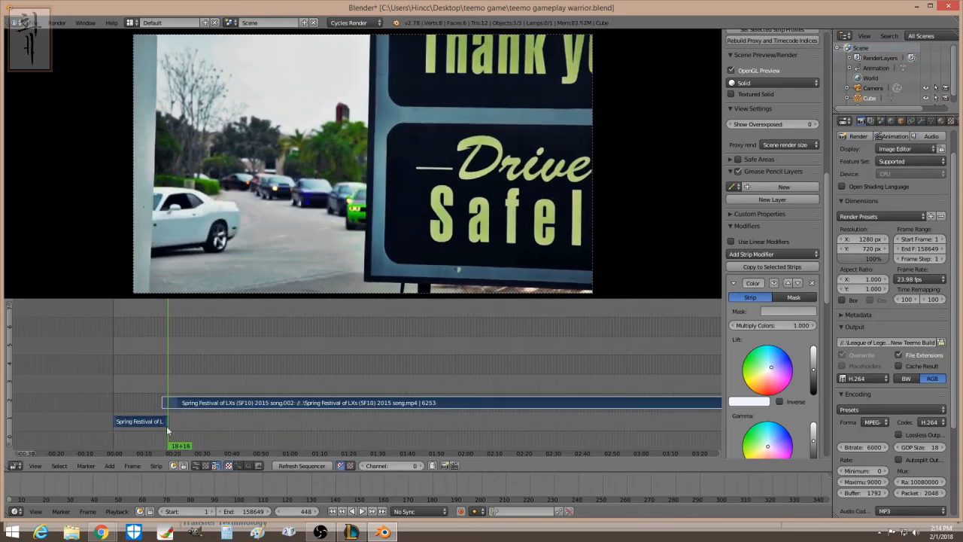
{"action": "left_click", "coordinate": [110, 466]}
{"action": "mouse_move", "coordinate": [139, 394]}
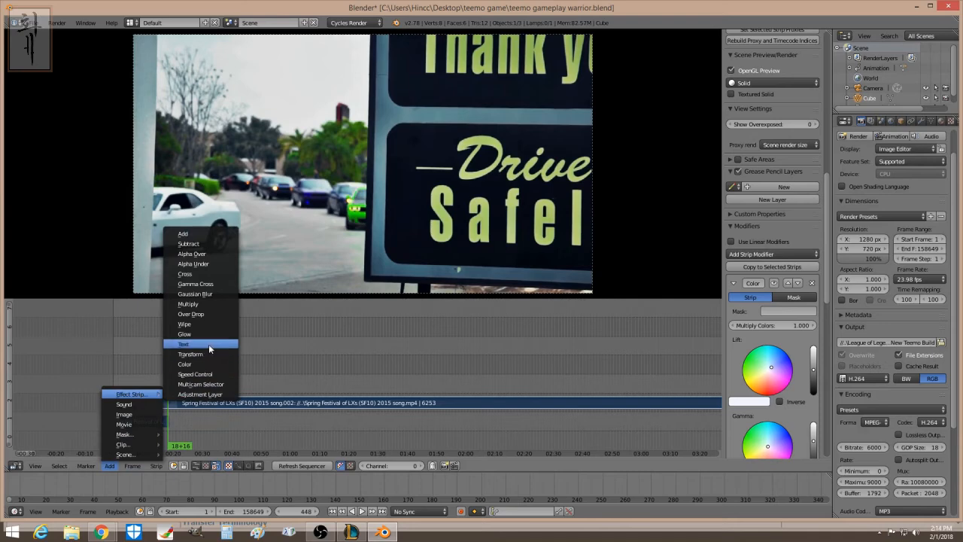
{"action": "left_click", "coordinate": [217, 291]}
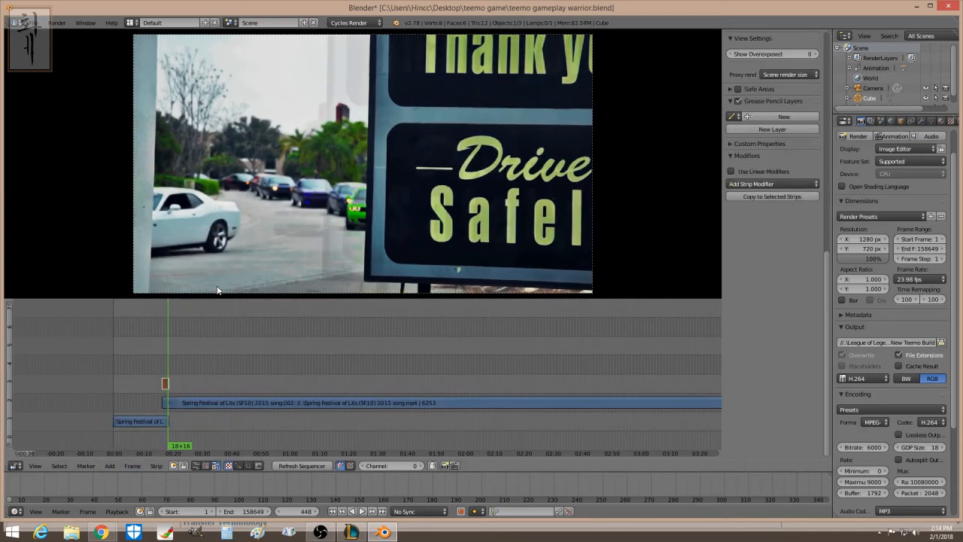
- Scrub through the cross transition and inspect the modifiers on both movie pieces
{"action": "left_click", "coordinate": [164, 361]}
{"action": "left_click", "coordinate": [167, 366]}
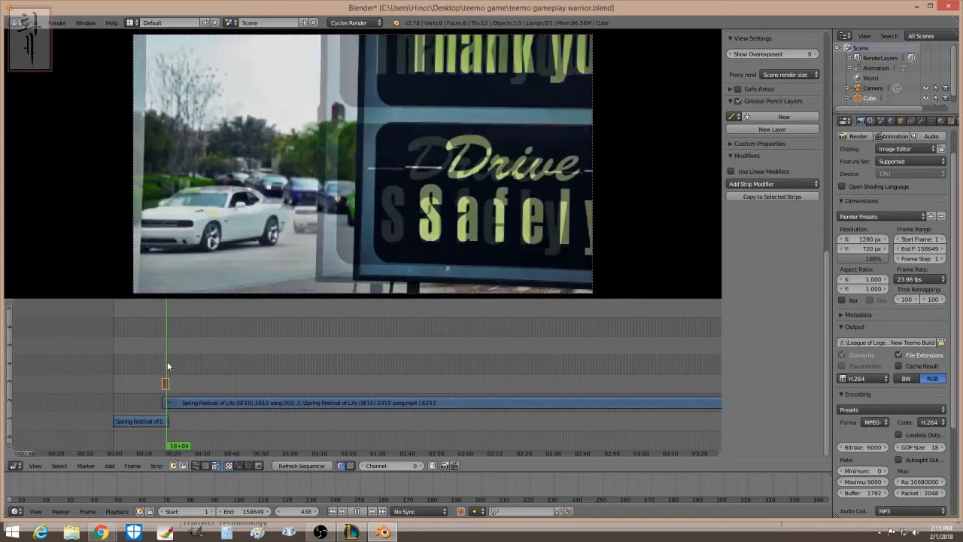
{"action": "right_click", "coordinate": [185, 406]}
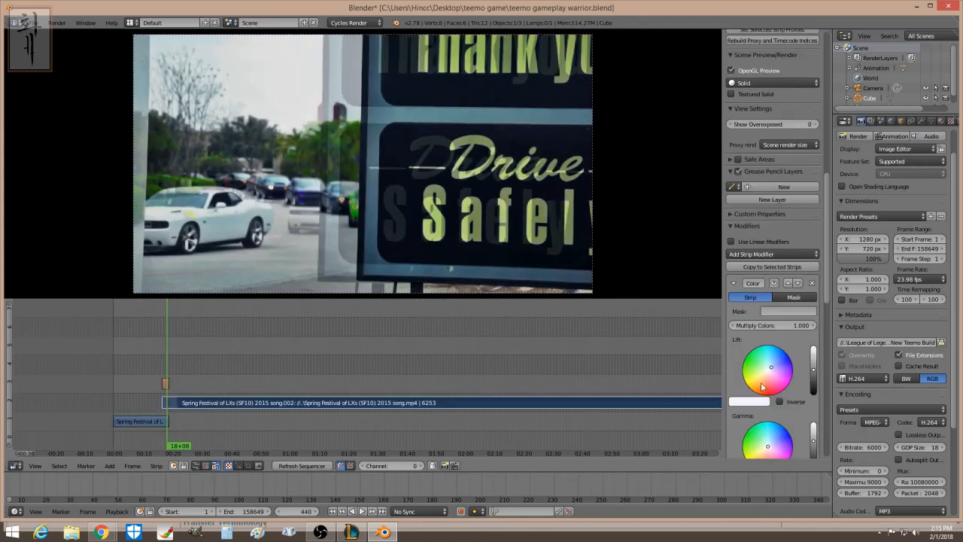
{"action": "right_click", "coordinate": [149, 426]}
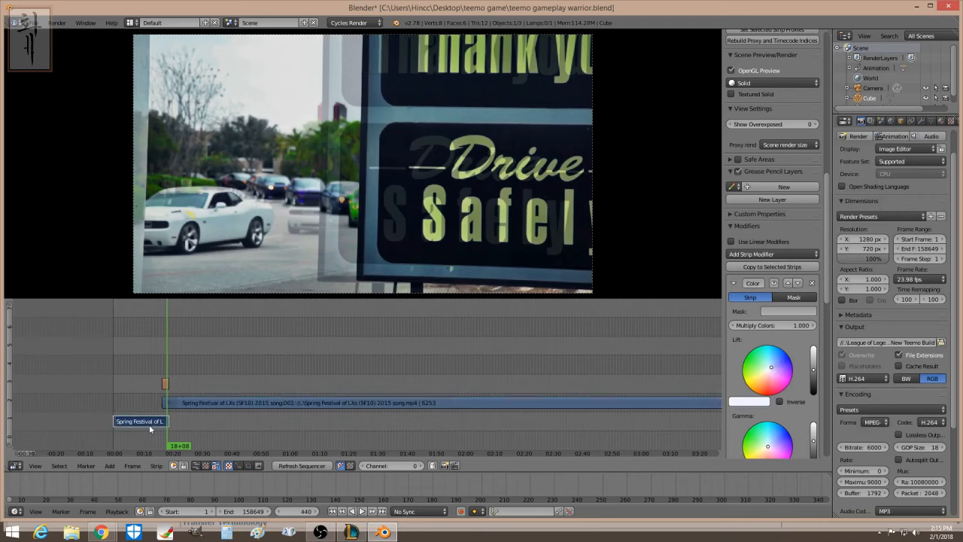
{"action": "right_click", "coordinate": [208, 403]}
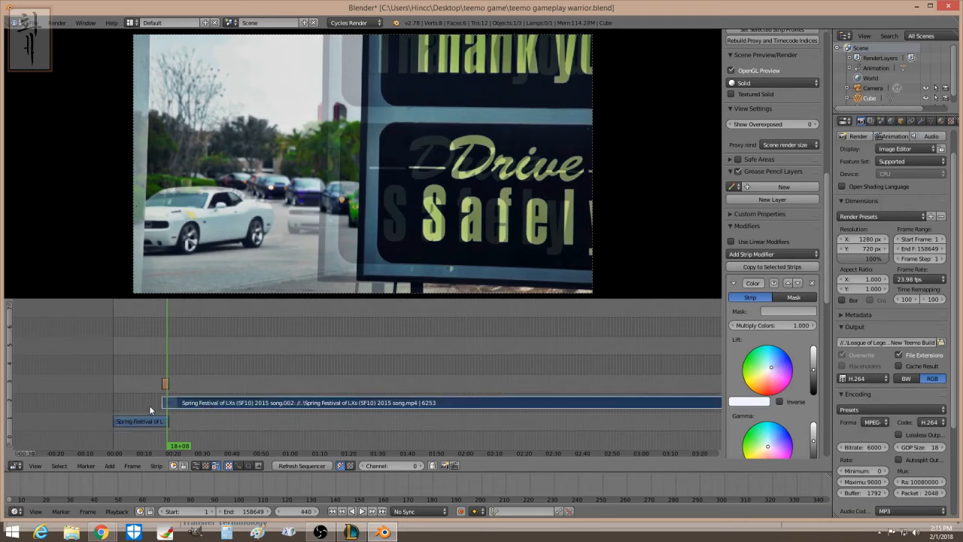
- Add an Adjustment Layer effect strip at frame 280
{"action": "left_click", "coordinate": [147, 374]}
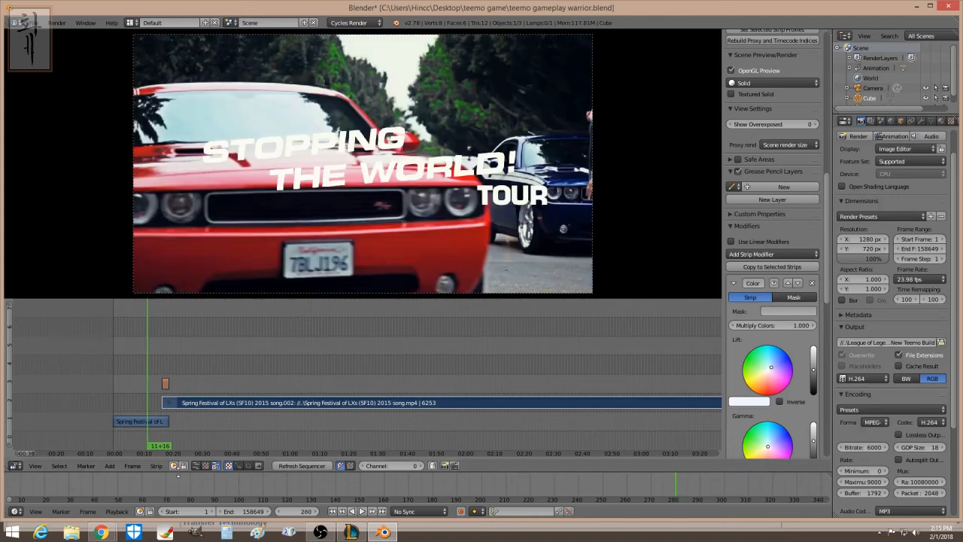
{"action": "left_click", "coordinate": [109, 466]}
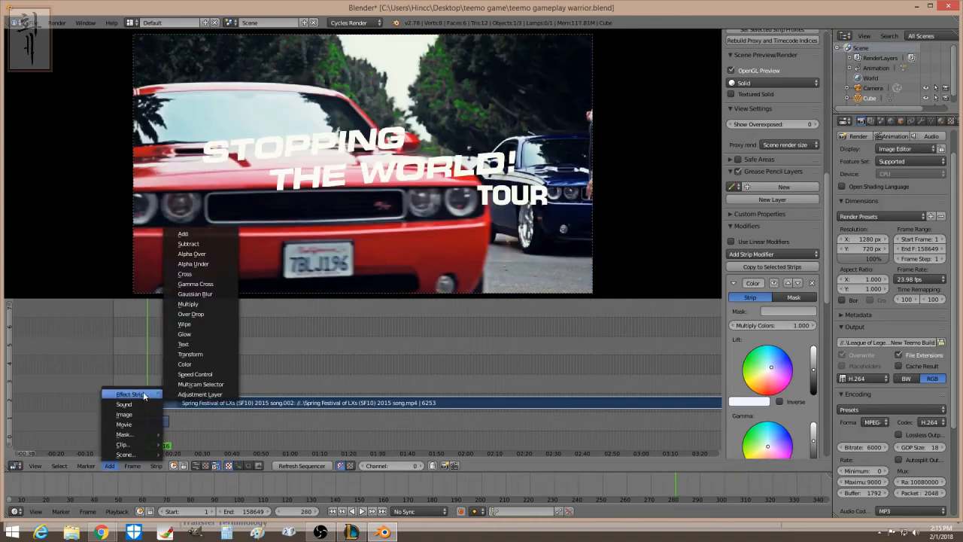
{"action": "mouse_move", "coordinate": [134, 393]}
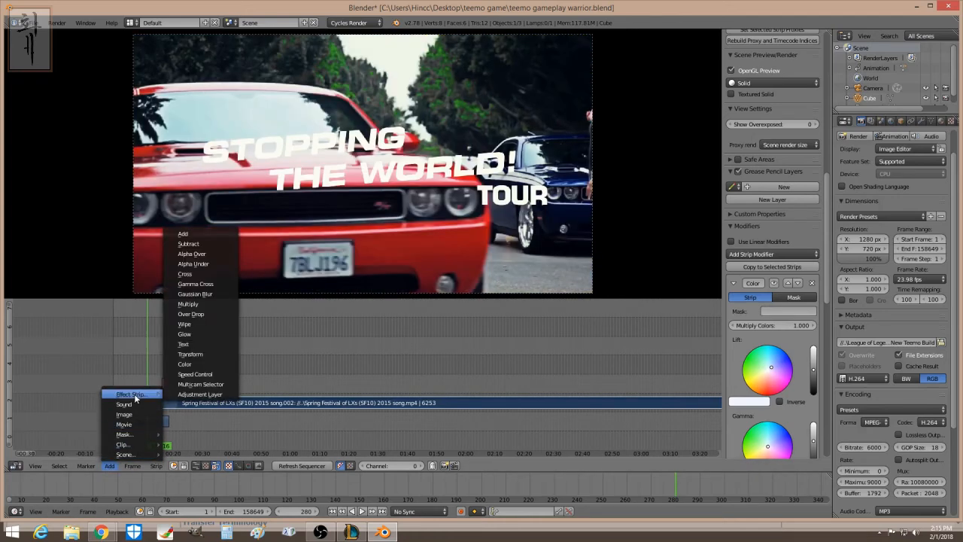
{"action": "left_click", "coordinate": [178, 392]}
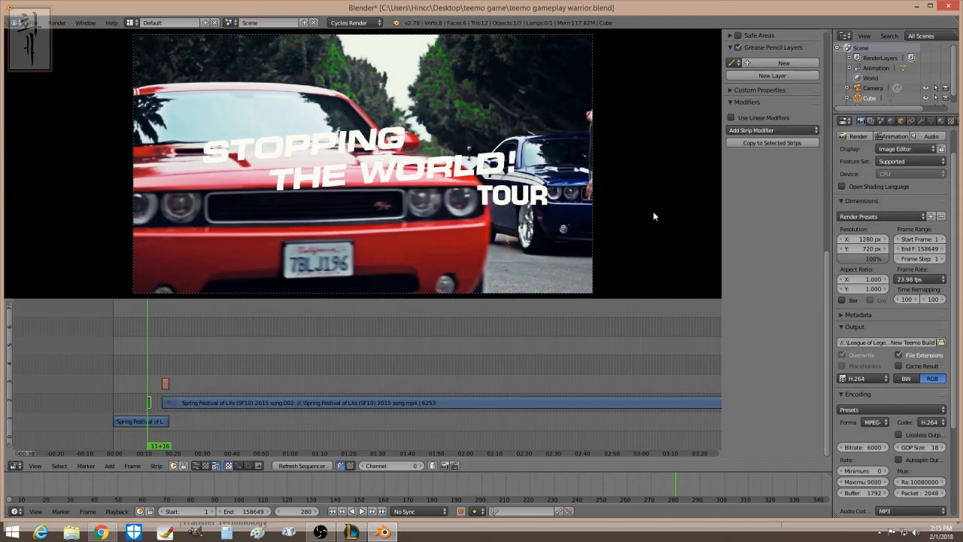
- Lengthen the adjustment layer to 1508 frames and place it on channel 4 starting at frame 76, above the other strips
{"action": "left_click_drag", "start_coordinate": [829, 299], "coordinate": [834, 64]}
{"action": "left_click_drag", "start_coordinate": [772, 123], "coordinate": [816, 123]}
{"action": "right_click_drag", "start_coordinate": [237, 366], "coordinate": [211, 369]}
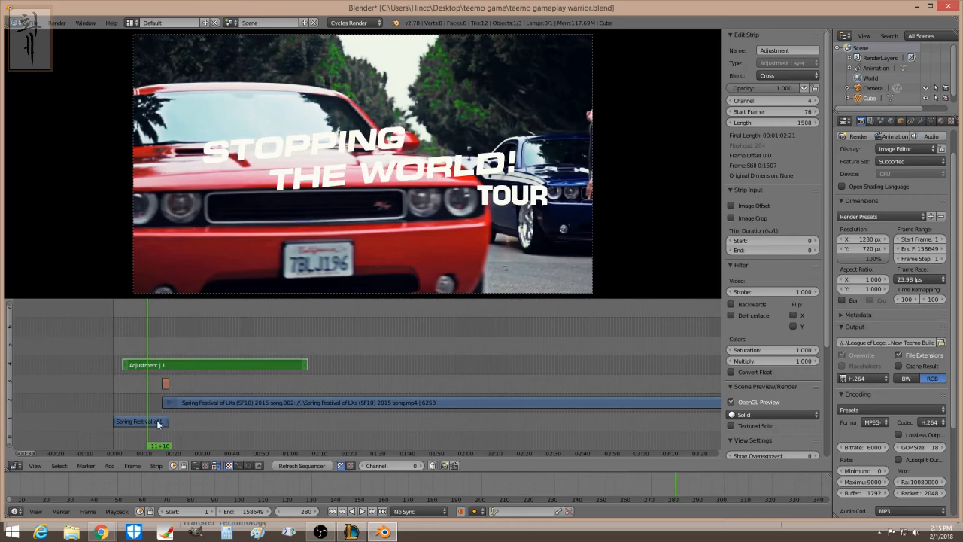
- Compare the strip settings and modifiers of the two movie pieces with those of the adjustment layer
{"action": "right_click", "coordinate": [187, 405]}
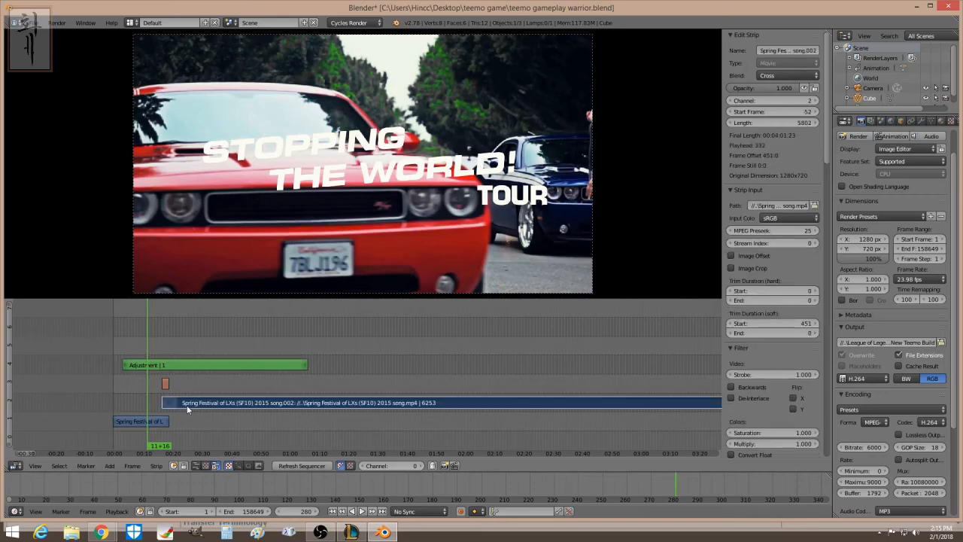
{"action": "right_click", "coordinate": [147, 421]}
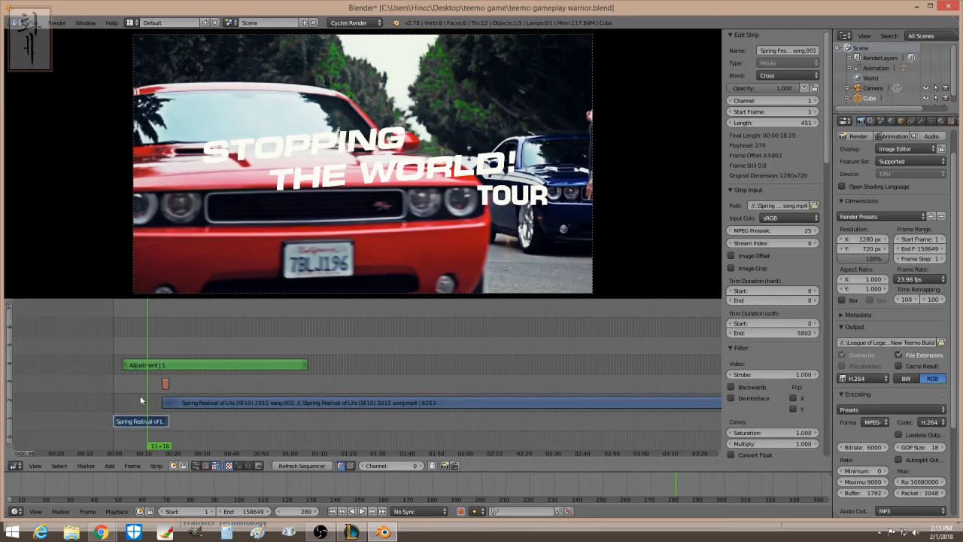
{"action": "right_click", "coordinate": [191, 402]}
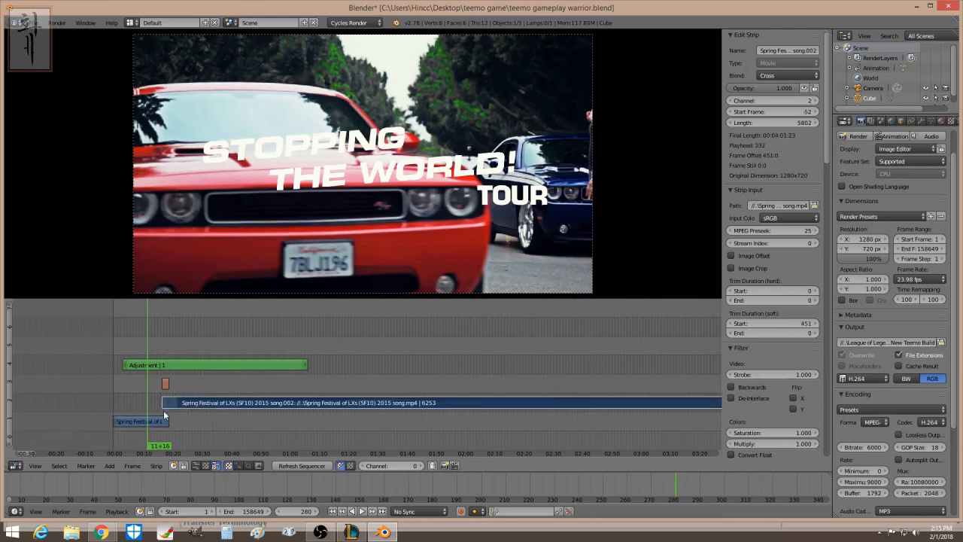
{"action": "right_click", "coordinate": [142, 421]}
{"action": "right_click", "coordinate": [193, 366]}
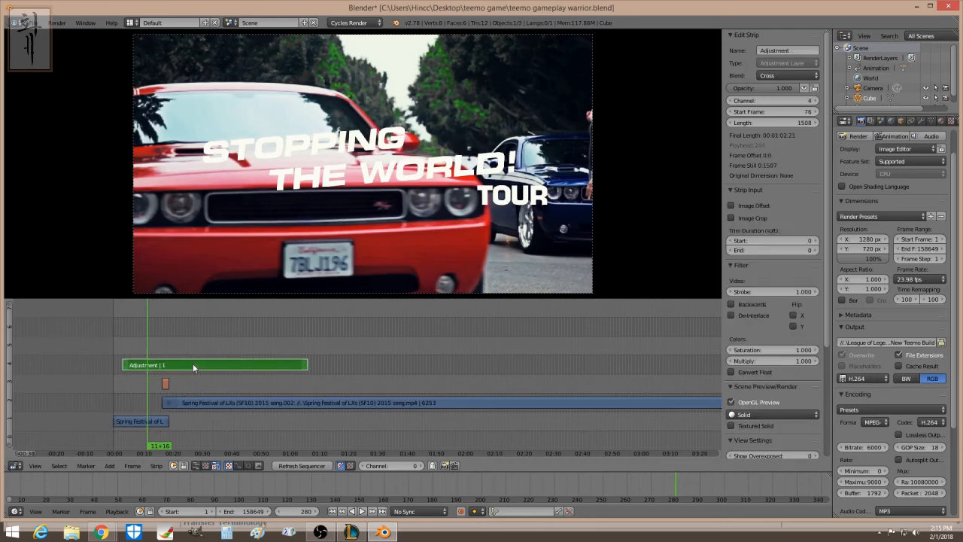
{"action": "scroll", "coordinate": [823, 188], "scroll_direction": "down", "scroll_amount": 5}
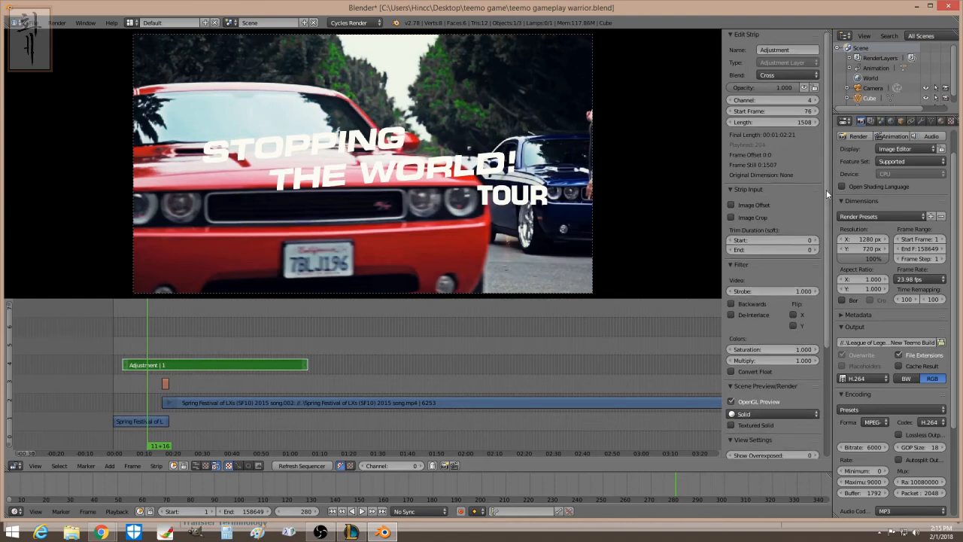
{"action": "right_click", "coordinate": [146, 420]}
{"action": "right_click", "coordinate": [216, 405]}
{"action": "right_click", "coordinate": [157, 422]}
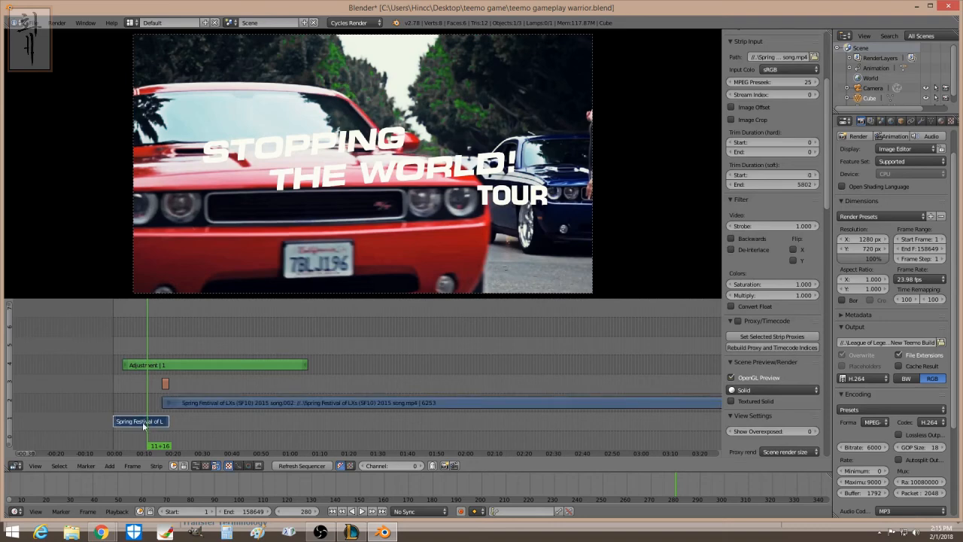
{"action": "right_click", "coordinate": [167, 403]}
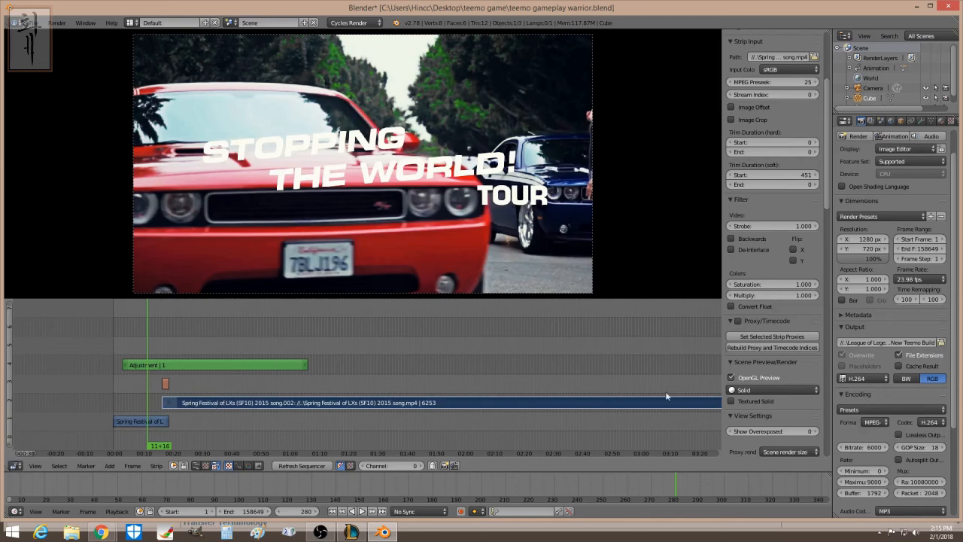
{"action": "right_click", "coordinate": [140, 422]}
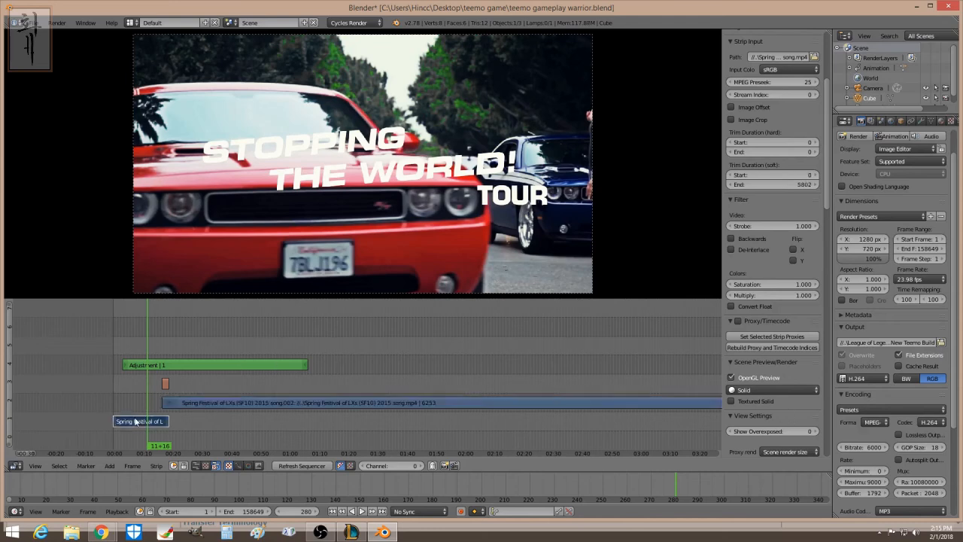
- Shift the adjustment layer slightly earlier on channel 4 so it begins close to the start of the first movie piece
{"action": "right_click", "coordinate": [160, 364]}
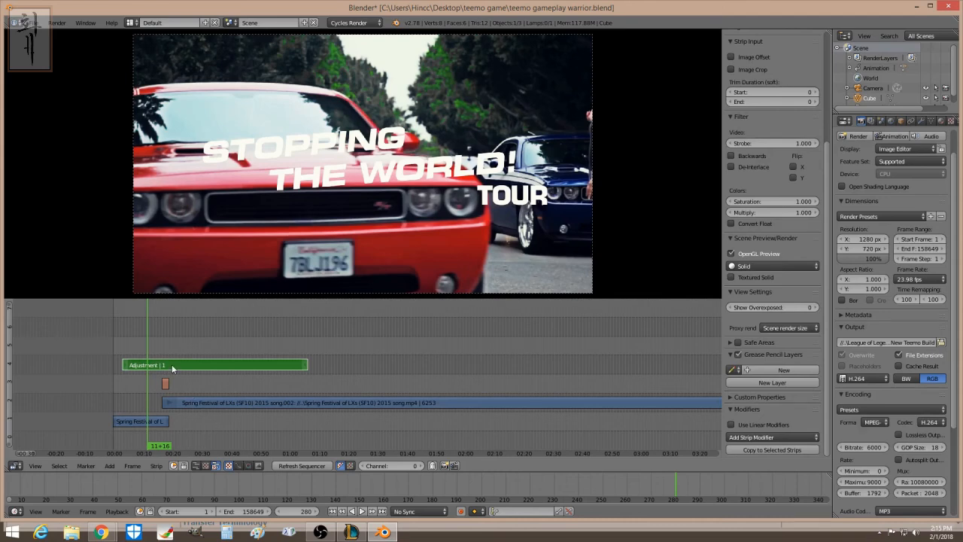
{"action": "right_click_drag", "start_coordinate": [172, 364], "coordinate": [165, 362]}
{"action": "right_click", "coordinate": [155, 423]}
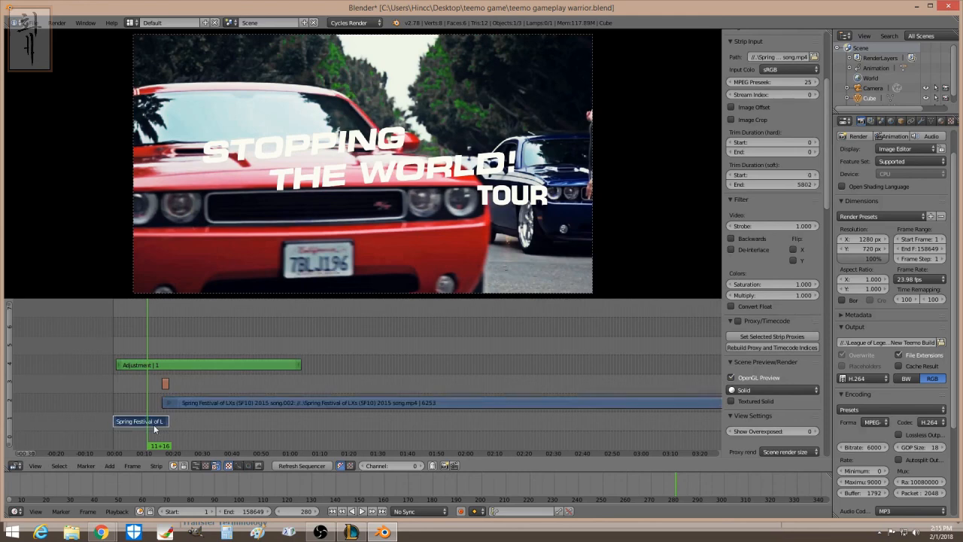
{"action": "right_click", "coordinate": [191, 404]}
- Add a Color Balance modifier to the adjustment layer, tinting the lift light blue and the gain pale yellow
{"action": "right_click", "coordinate": [191, 367]}
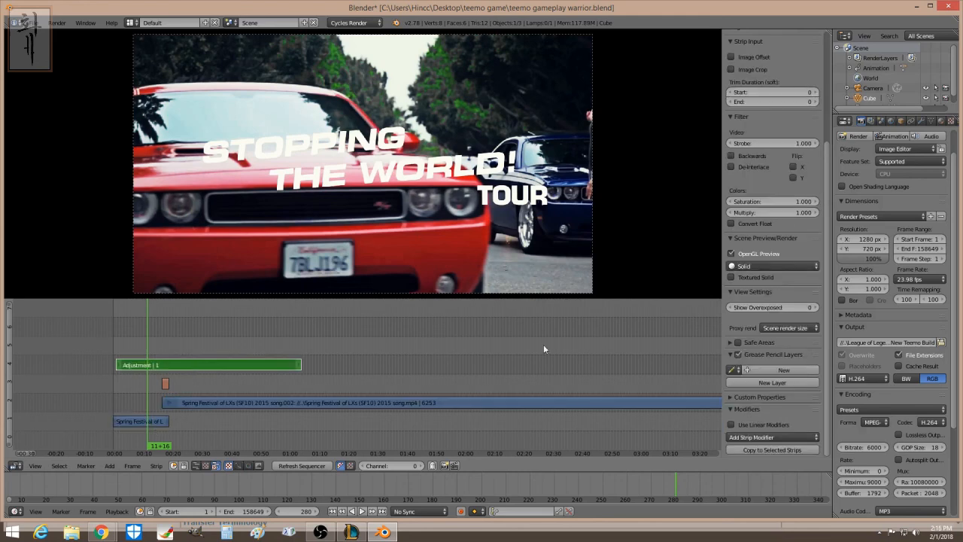
{"action": "left_click", "coordinate": [751, 437]}
{"action": "left_click", "coordinate": [755, 426]}
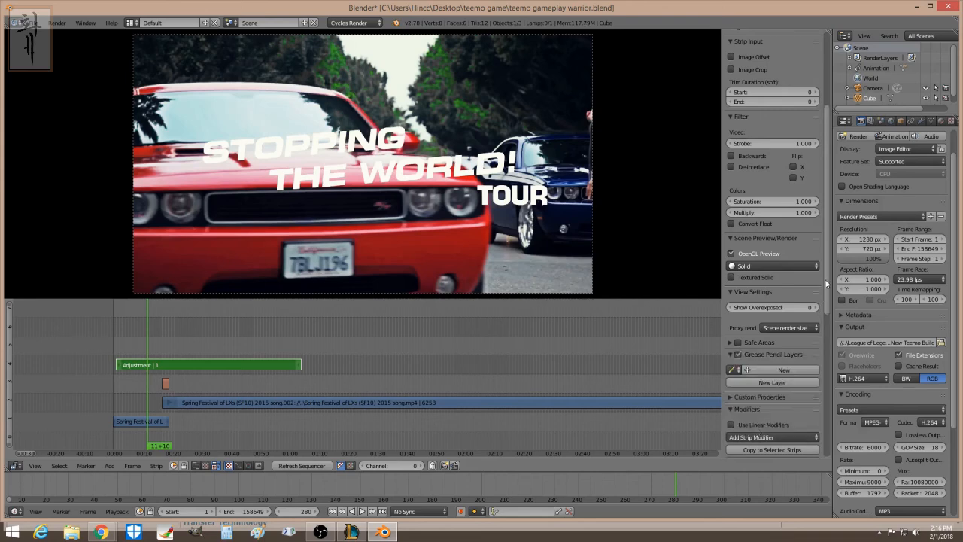
{"action": "left_click_drag", "start_coordinate": [825, 278], "coordinate": [829, 441]}
{"action": "left_click", "coordinate": [772, 257]}
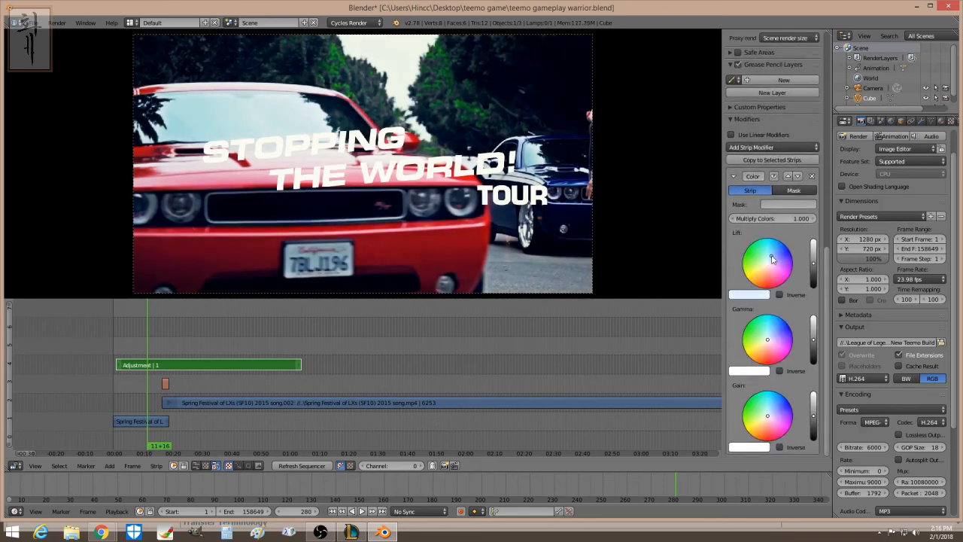
{"action": "left_click", "coordinate": [763, 421]}
- Play back the graded footage, park the playhead at frame 350, and check the modifiers on both movie pieces
{"action": "key", "text": "alt+a"}
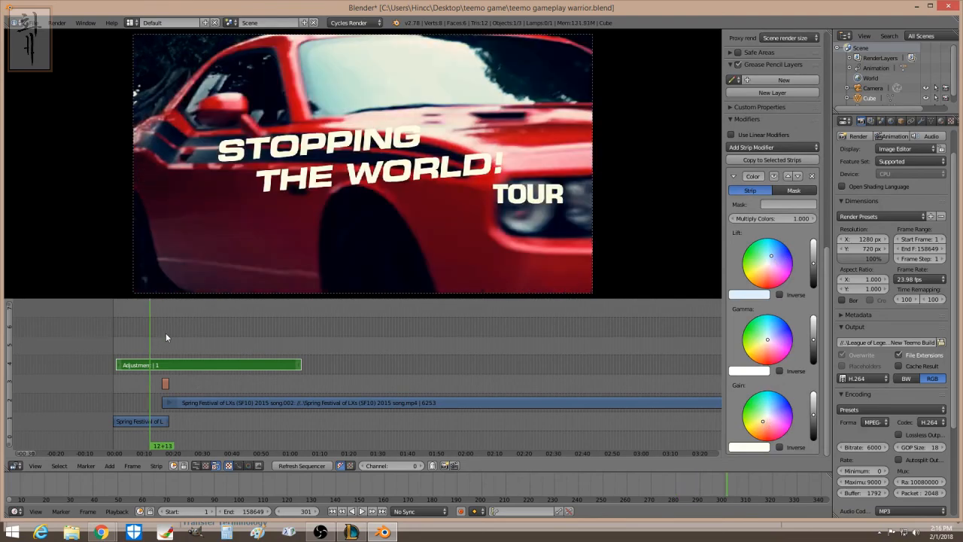
{"action": "key", "text": "alt+a"}
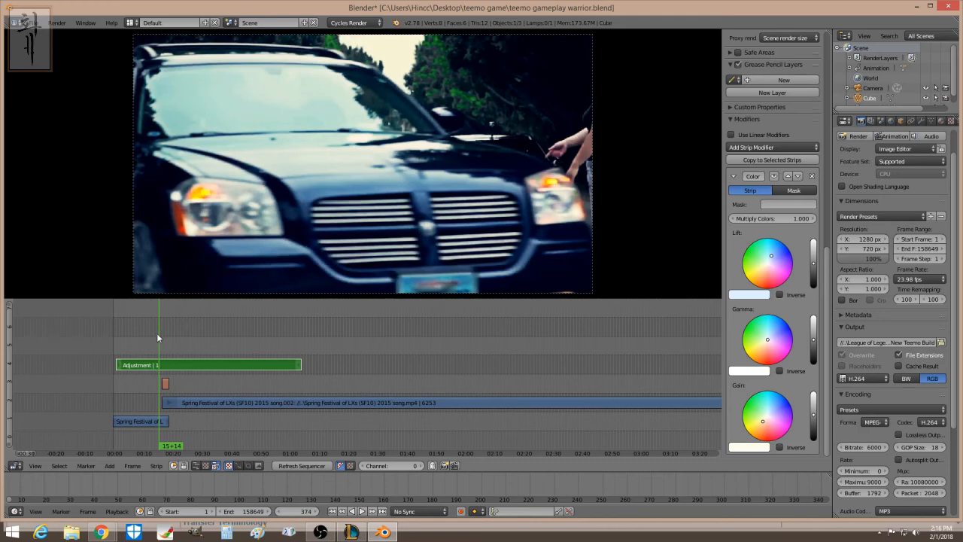
{"action": "left_click", "coordinate": [156, 332]}
{"action": "right_click", "coordinate": [153, 422]}
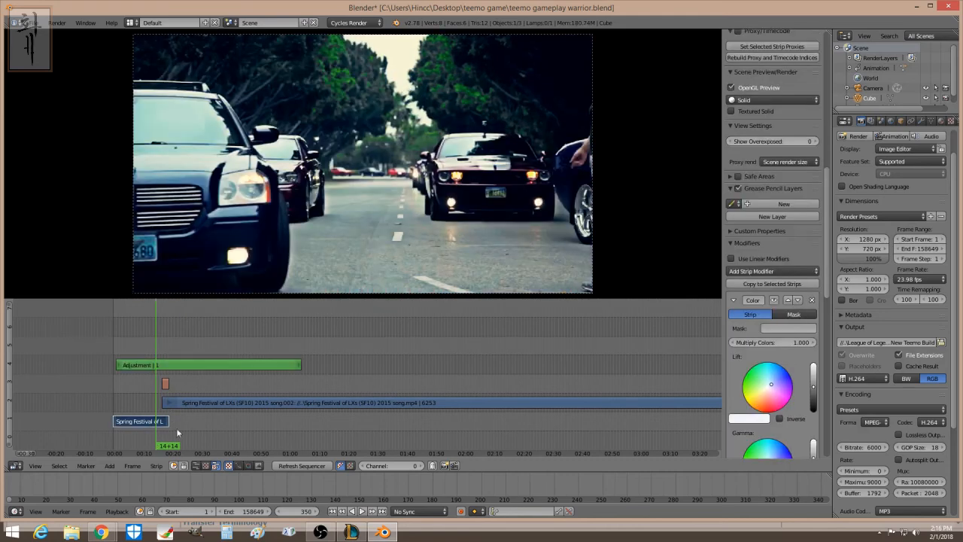
{"action": "right_click", "coordinate": [190, 403]}
- Brighten the lift slightly in the adjustment layer's Color Balance modifier
{"action": "right_click", "coordinate": [182, 368]}
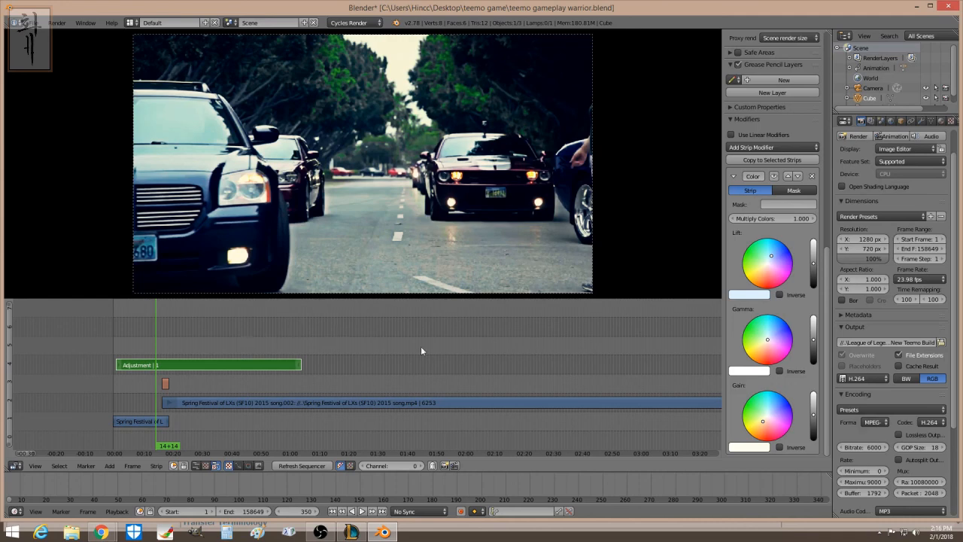
{"action": "left_click_drag", "start_coordinate": [815, 261], "coordinate": [814, 261]}
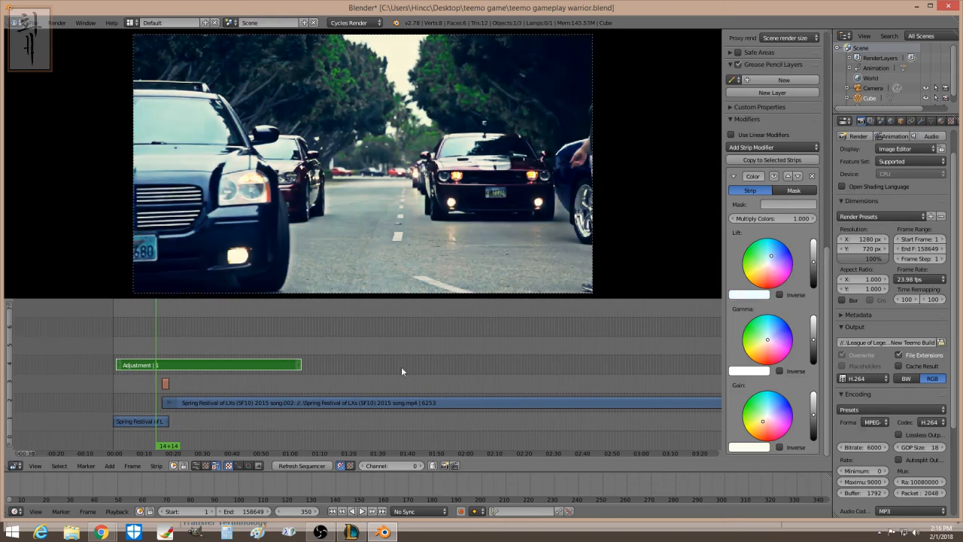